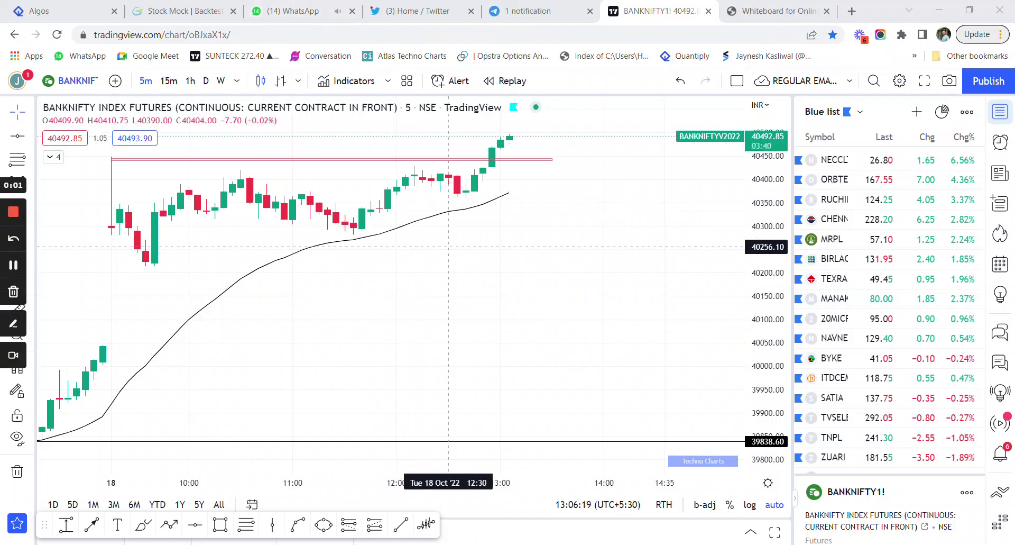
Close the WhatsApp browser tab and bring up the chart's order menu at 40305.70.
click(353, 11)
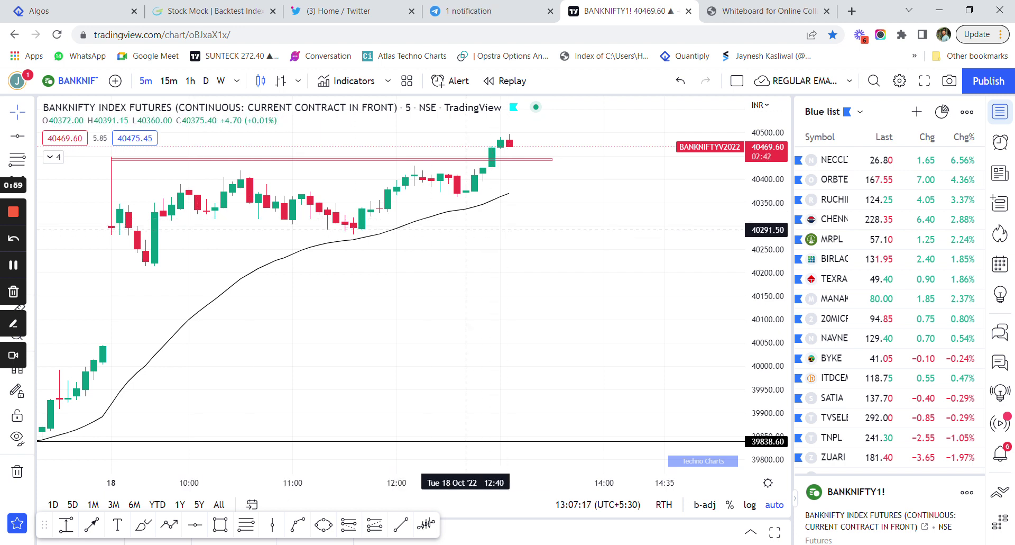
right_click(465, 223)
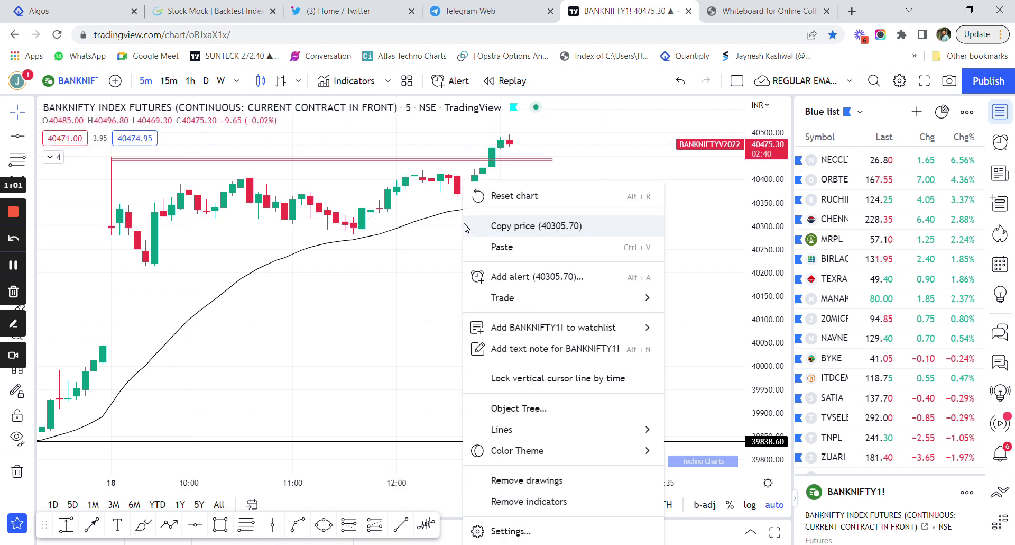
mouse_move(555, 297)
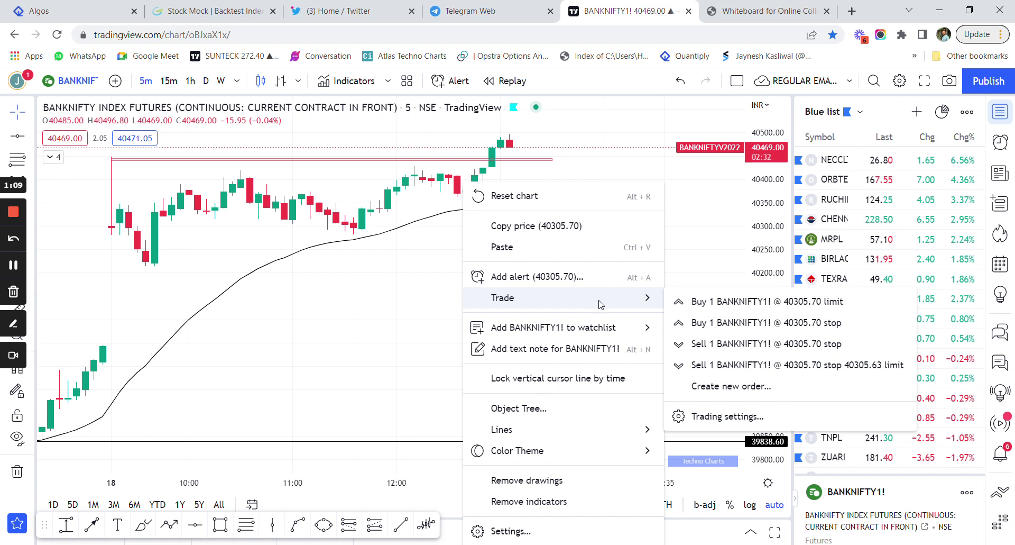
Add a black horizontal line to the BANKNIFTY chart at about 40414.70.
click(381, 254)
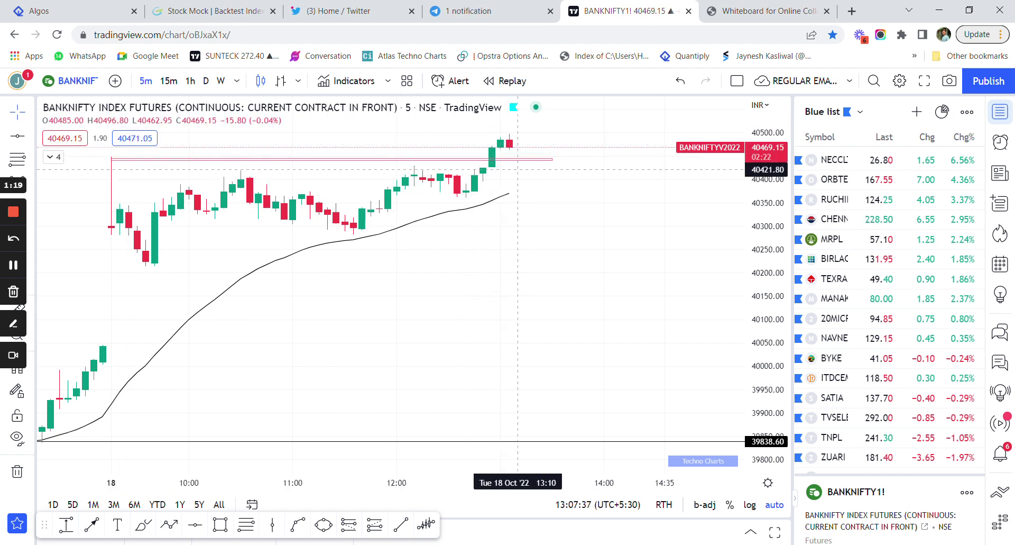
click(195, 524)
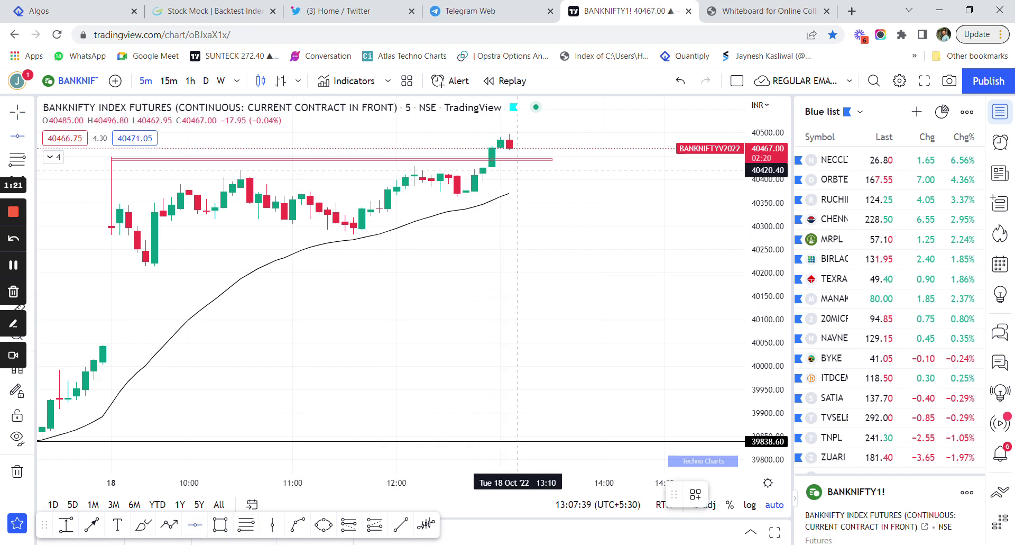
click(391, 172)
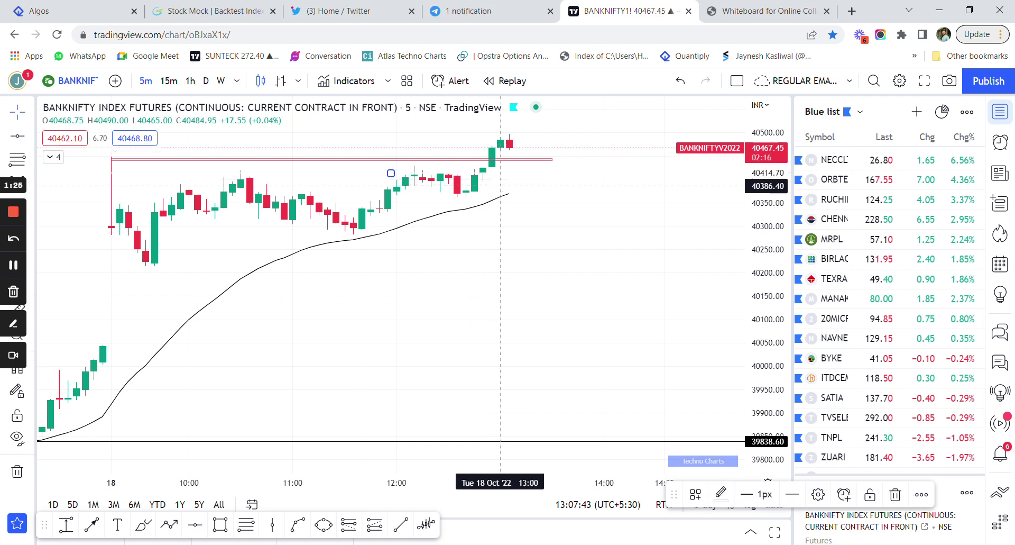
click(720, 493)
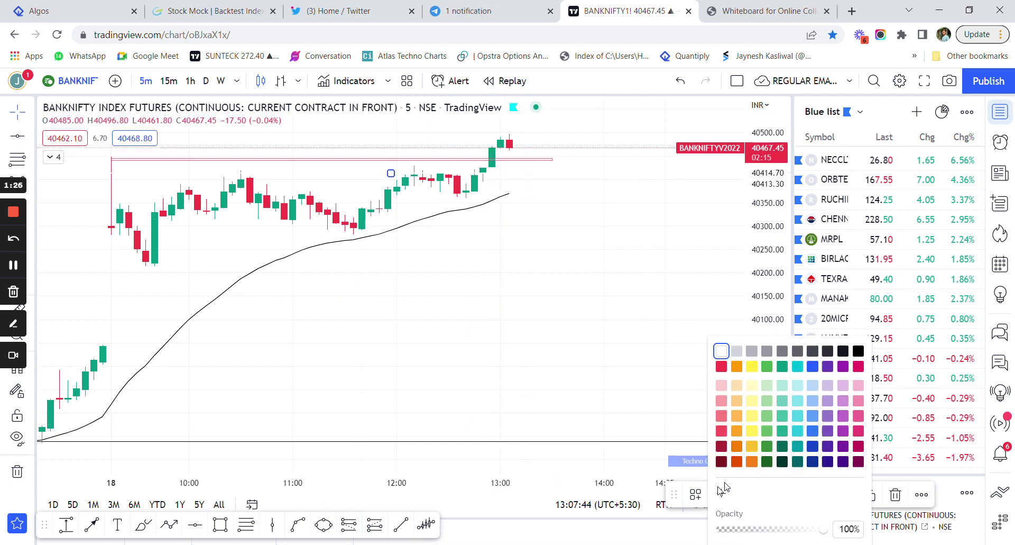
click(859, 351)
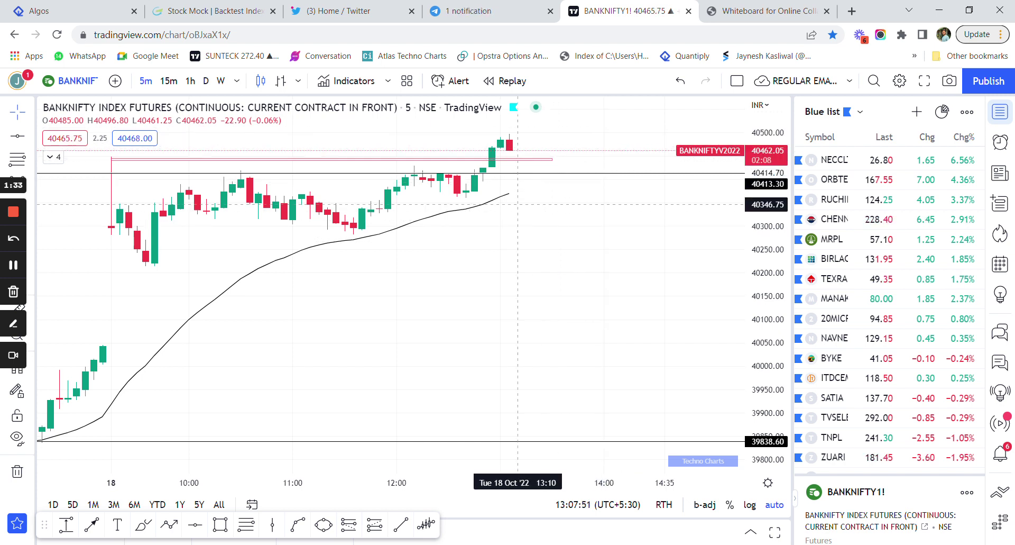
right_click(516, 193)
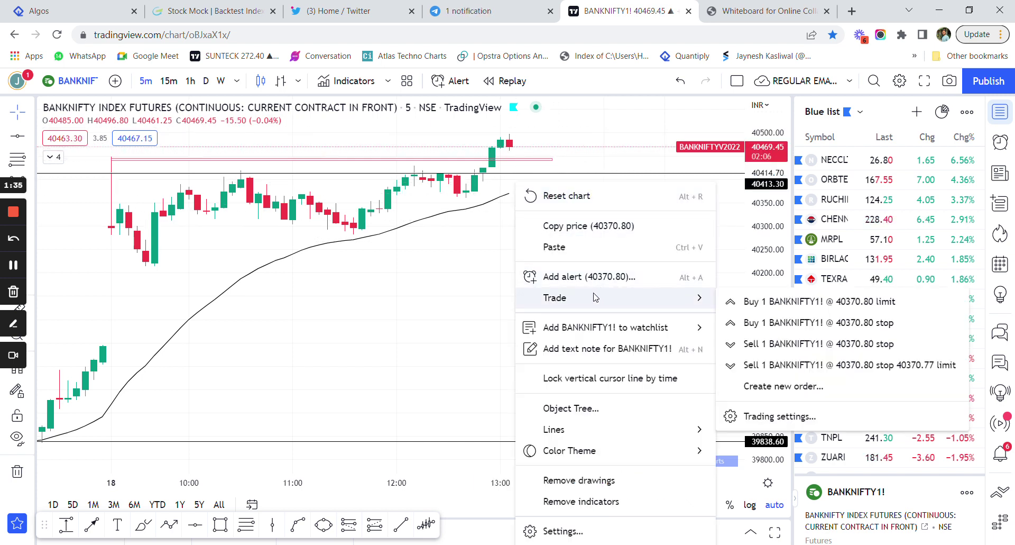
Start a buy limit at 40370.80 and pick Paper Trading as the broker to connect.
click(804, 306)
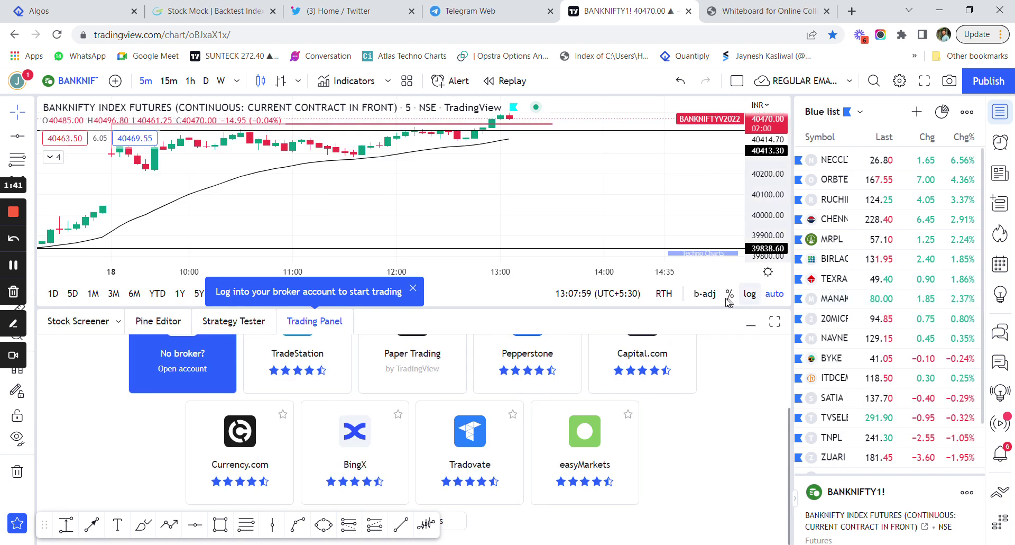
scroll(763, 438, up, 2)
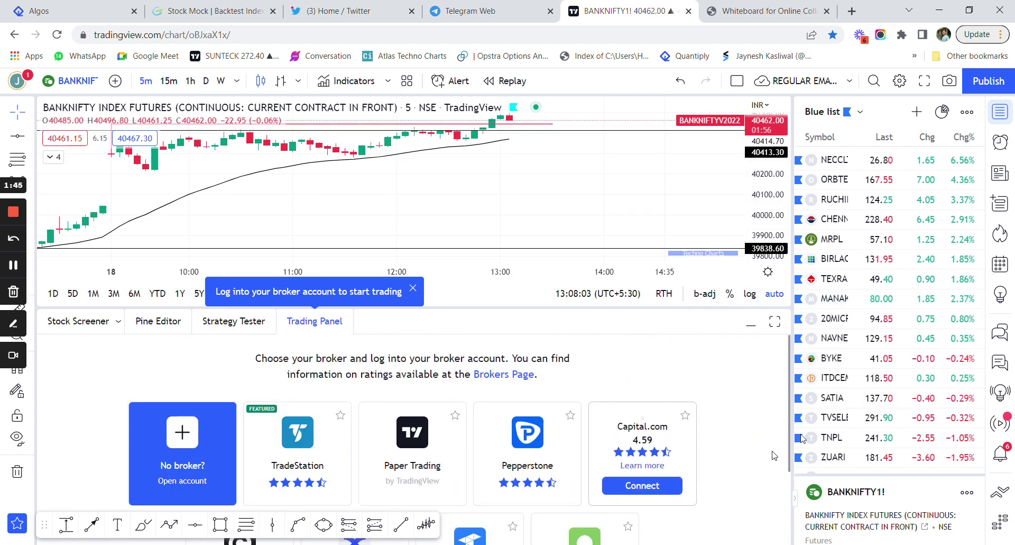
scroll(739, 429, down, 2)
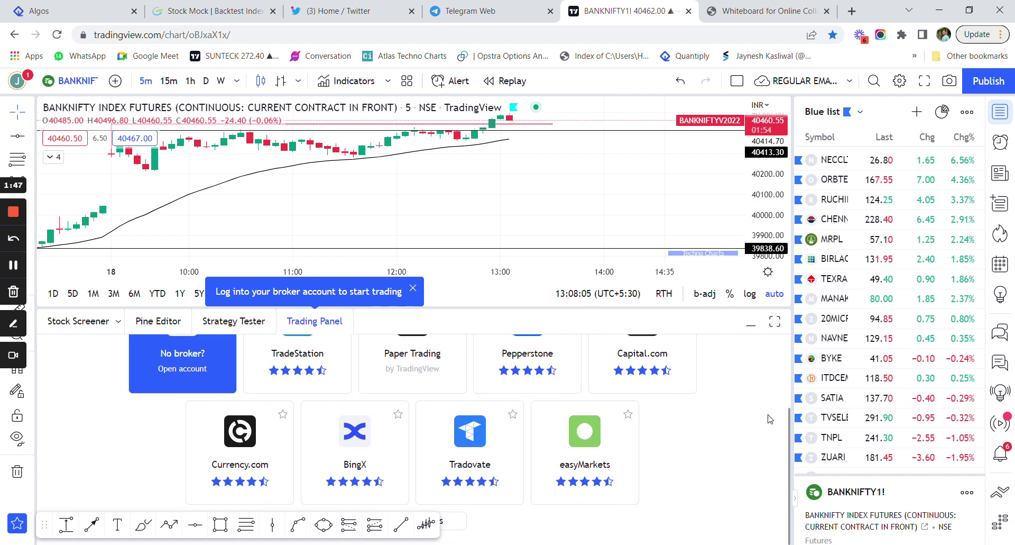
scroll(770, 418, up, 1)
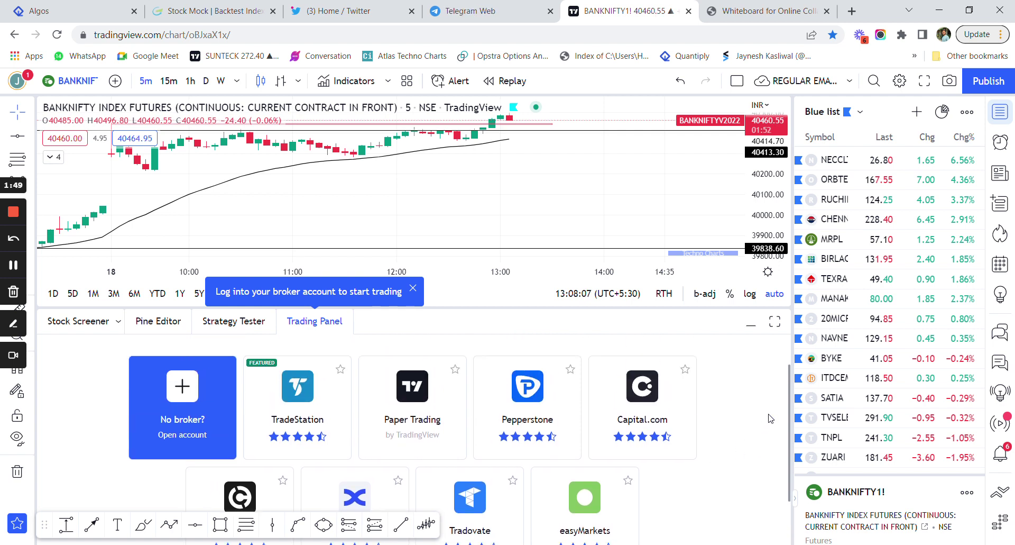
mouse_move(412, 408)
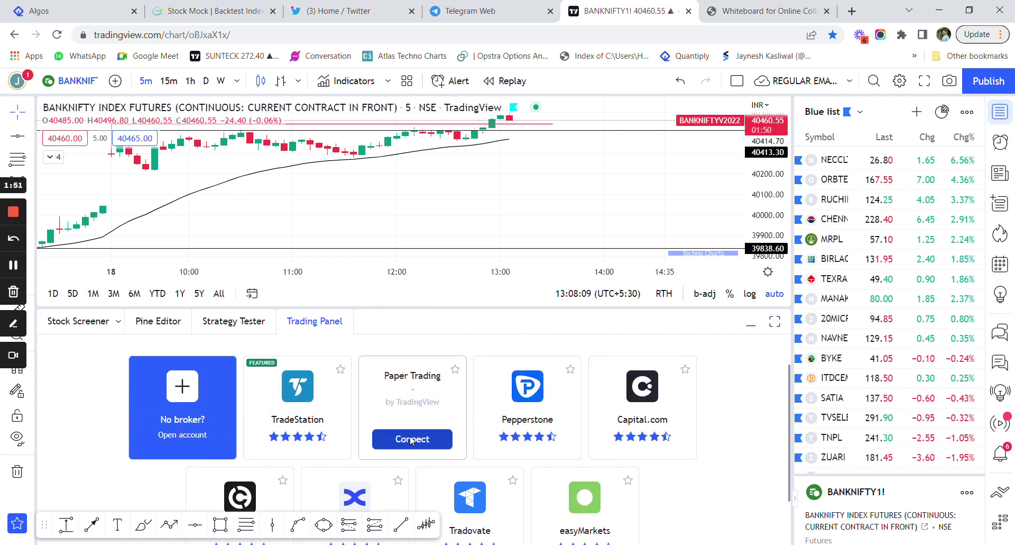
click(411, 439)
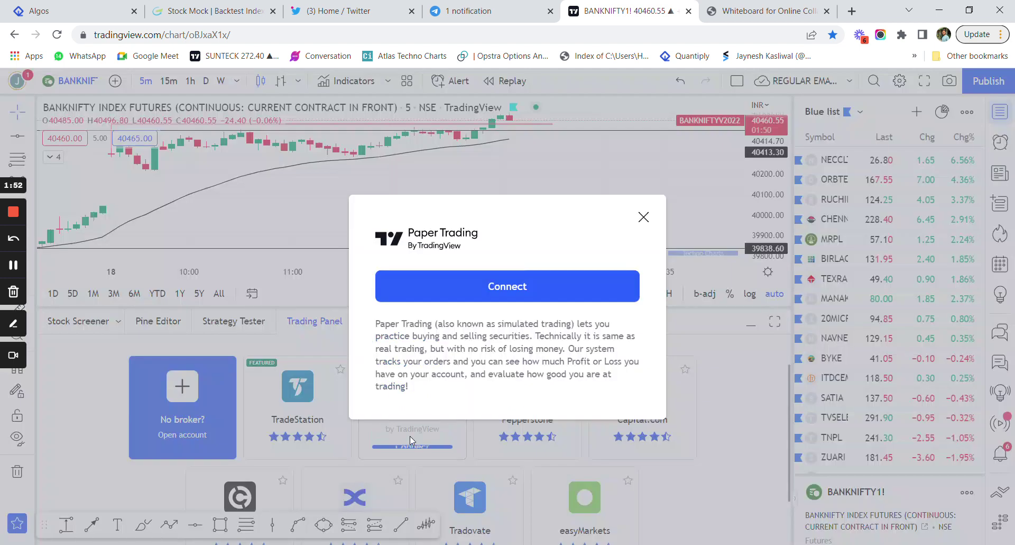
click(542, 286)
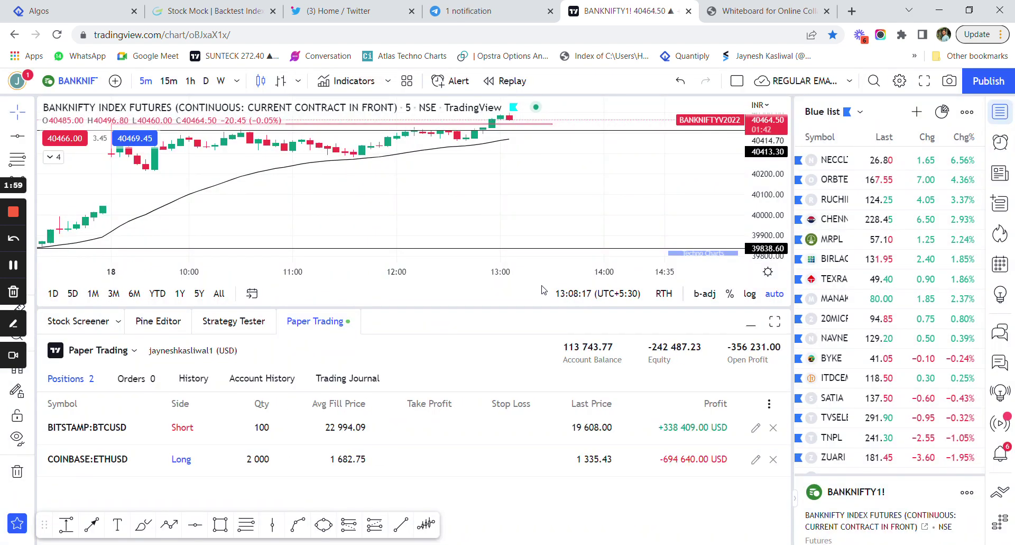
Close the BTCUSD short and ETHUSD long positions with market orders.
click(772, 430)
click(575, 376)
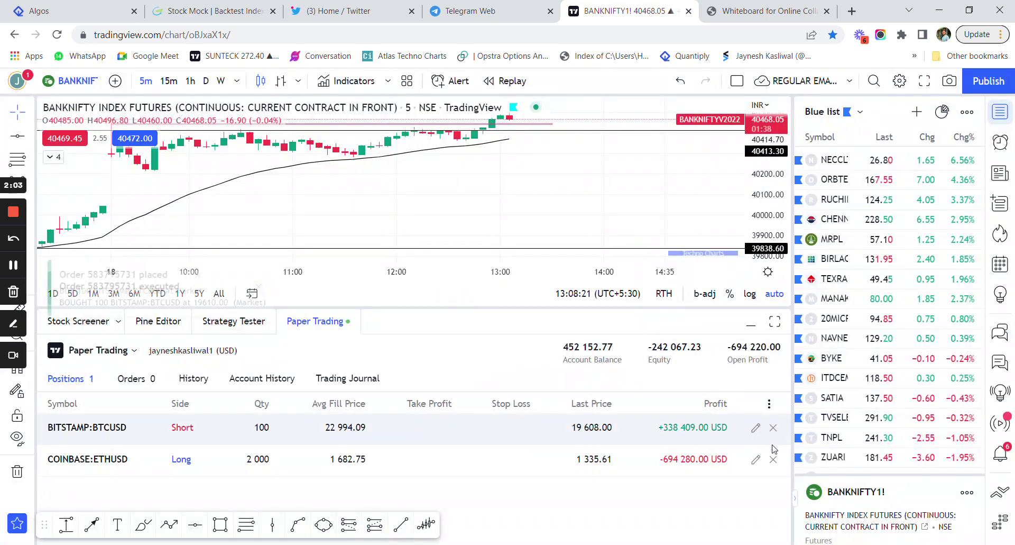
click(774, 427)
click(614, 377)
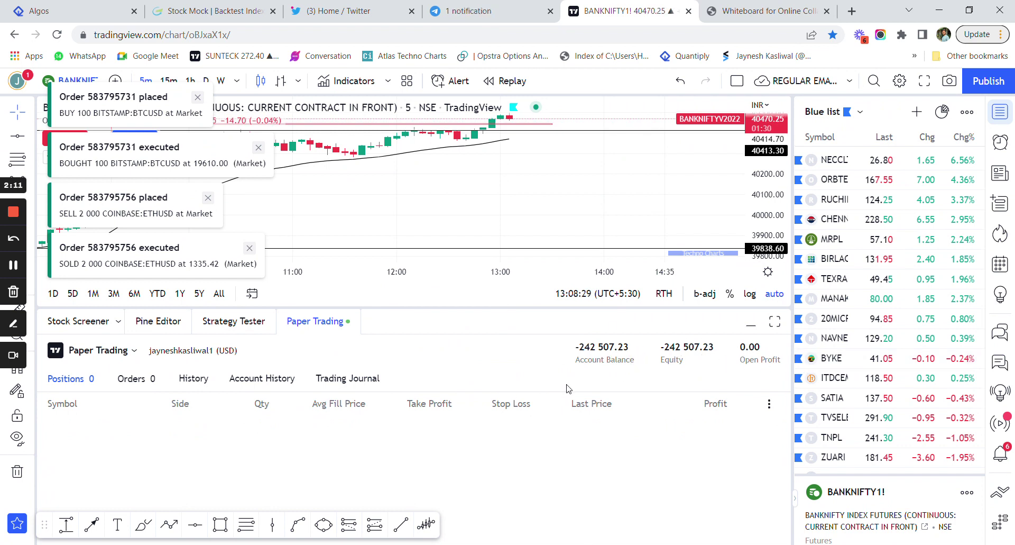
click(768, 403)
click(709, 390)
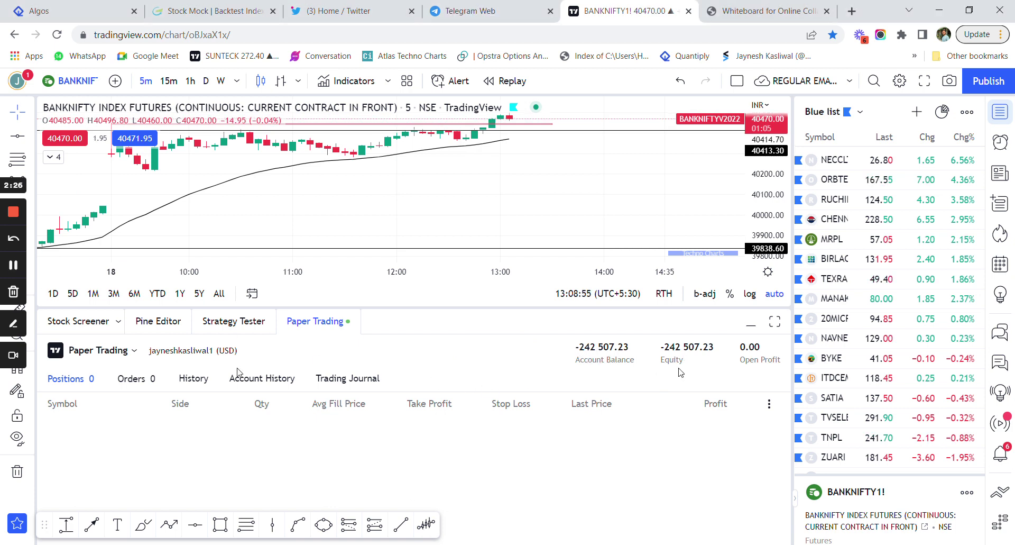
Reset the Paper Trading account with a 1,000,000 starting balance.
click(133, 350)
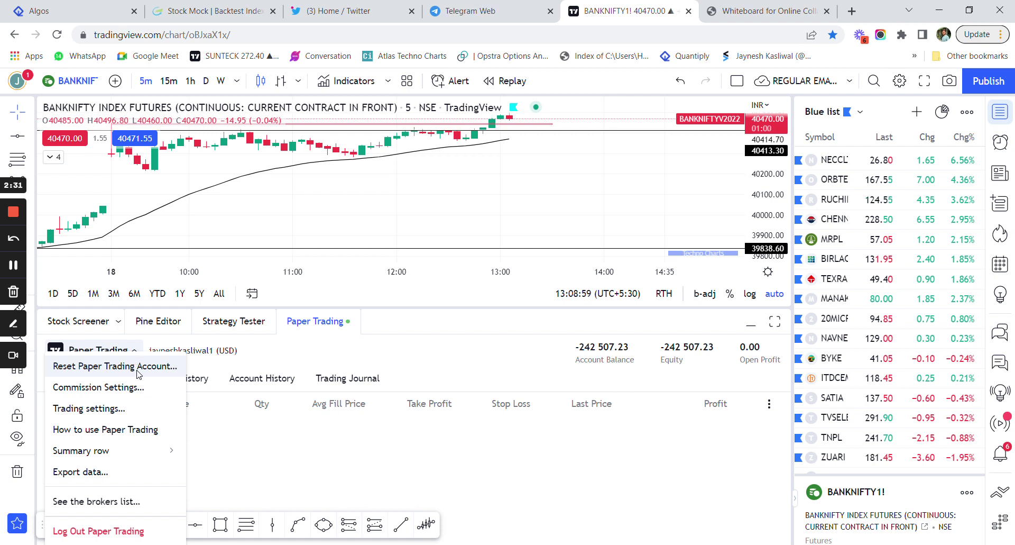
click(137, 371)
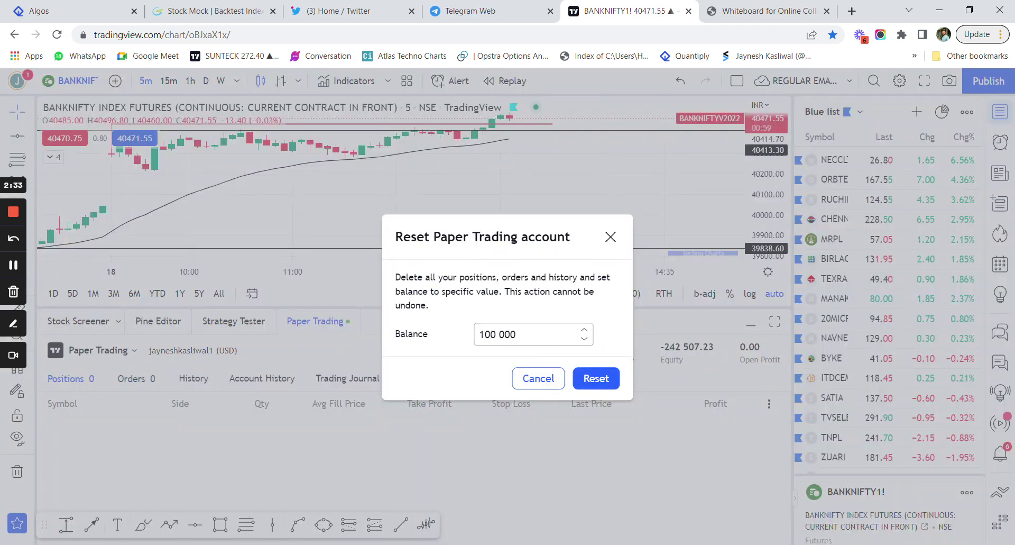
click(524, 337)
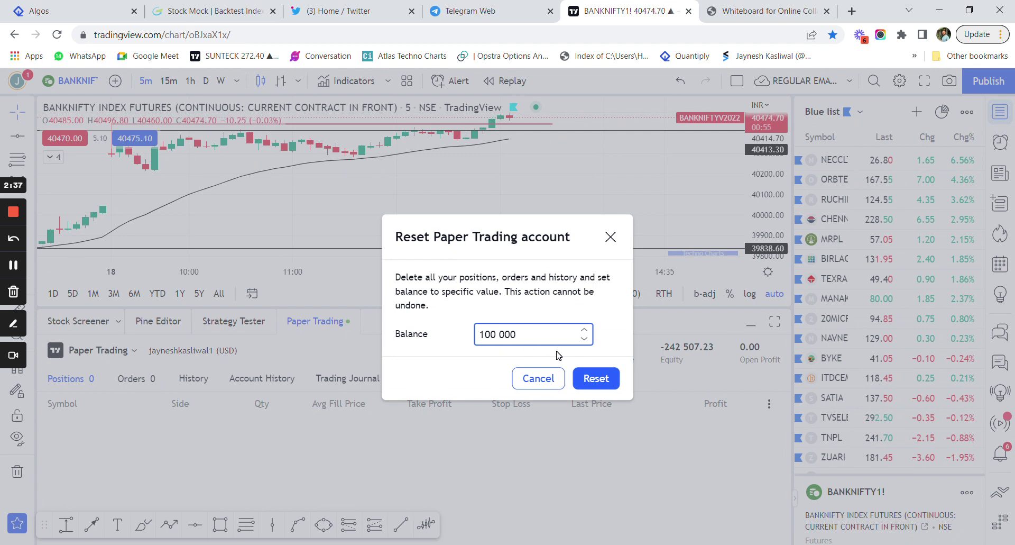
text(0)
click(606, 377)
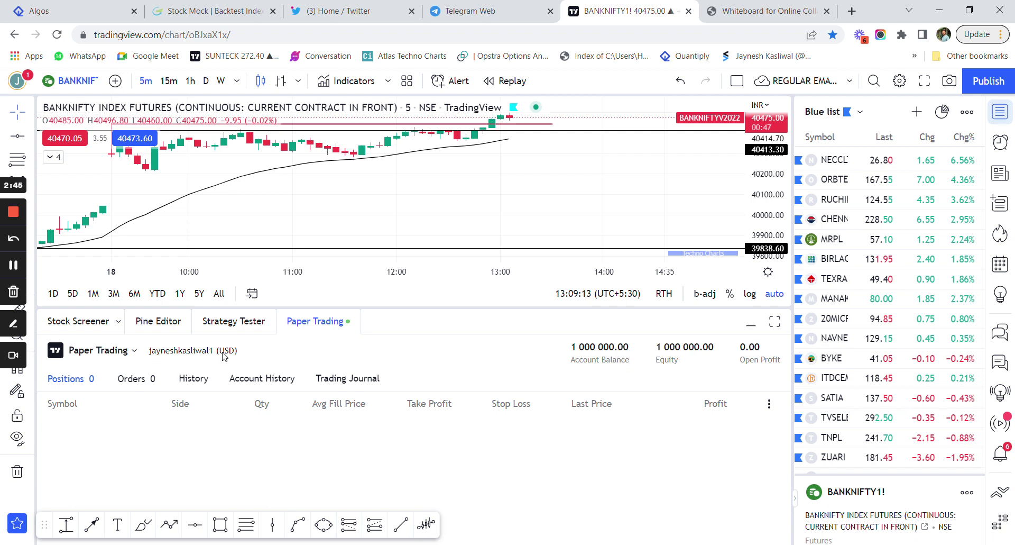
Browse the account's history and journal, then show the Positions list with a taller chart.
click(95, 350)
mouse_move(111, 451)
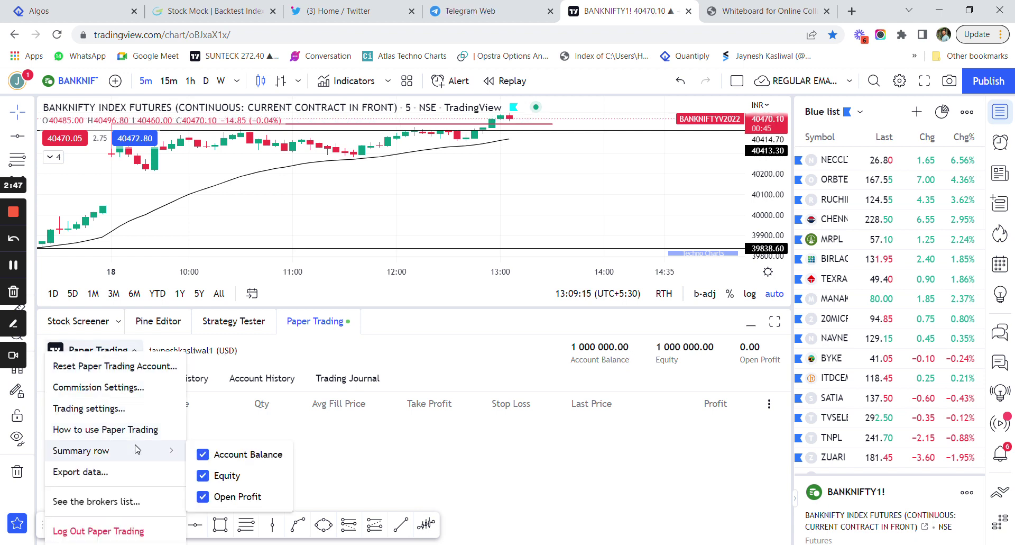
click(536, 465)
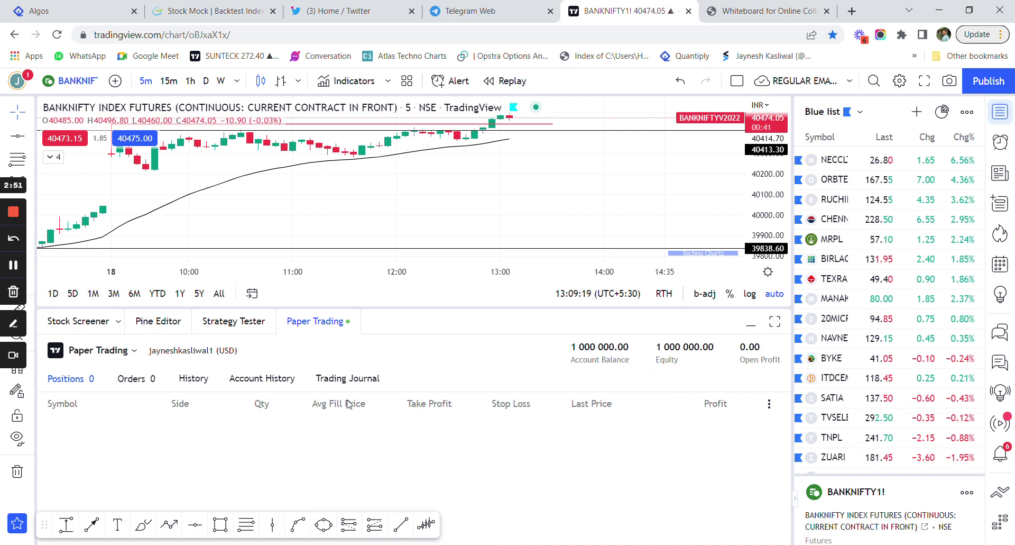
click(273, 380)
click(321, 378)
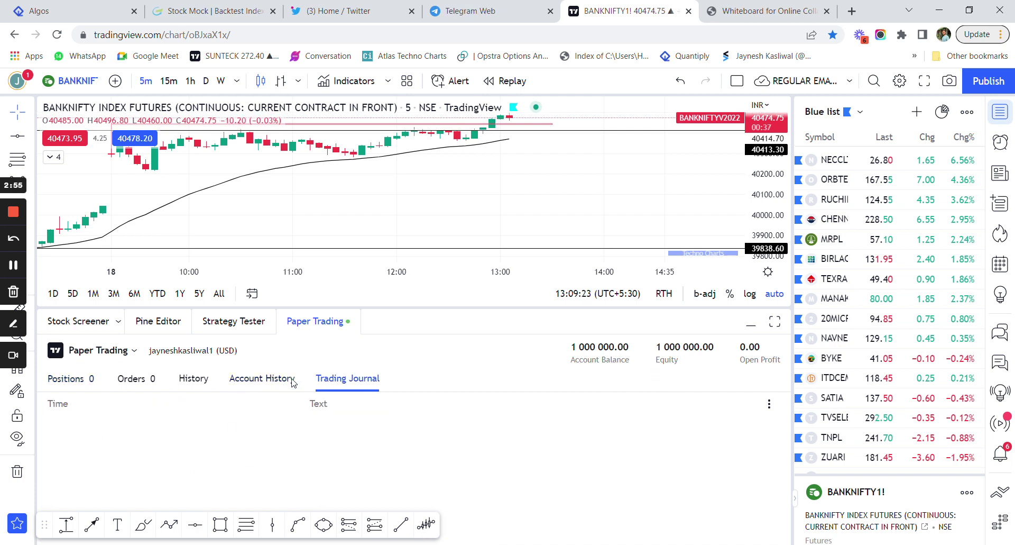
click(66, 379)
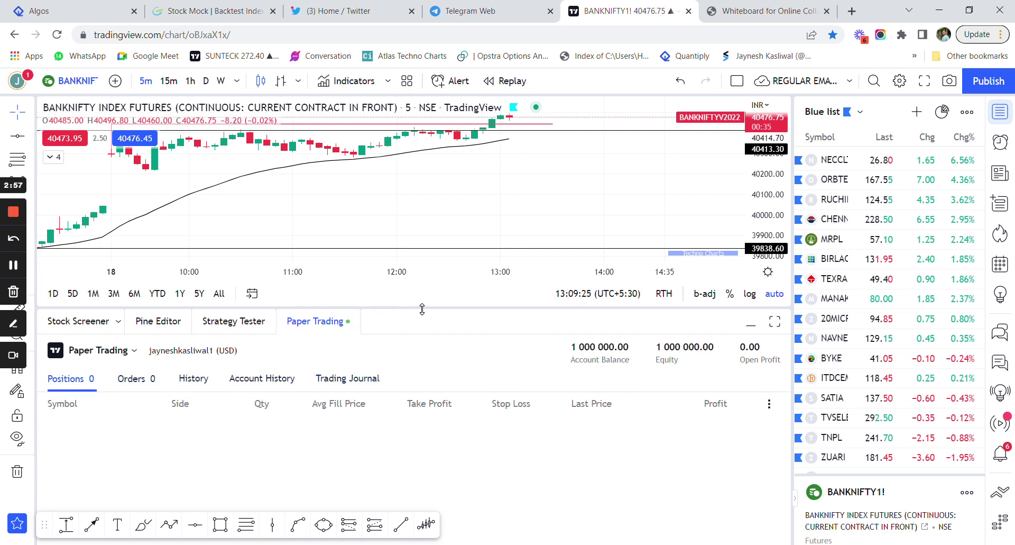
drag(423, 306, 422, 441)
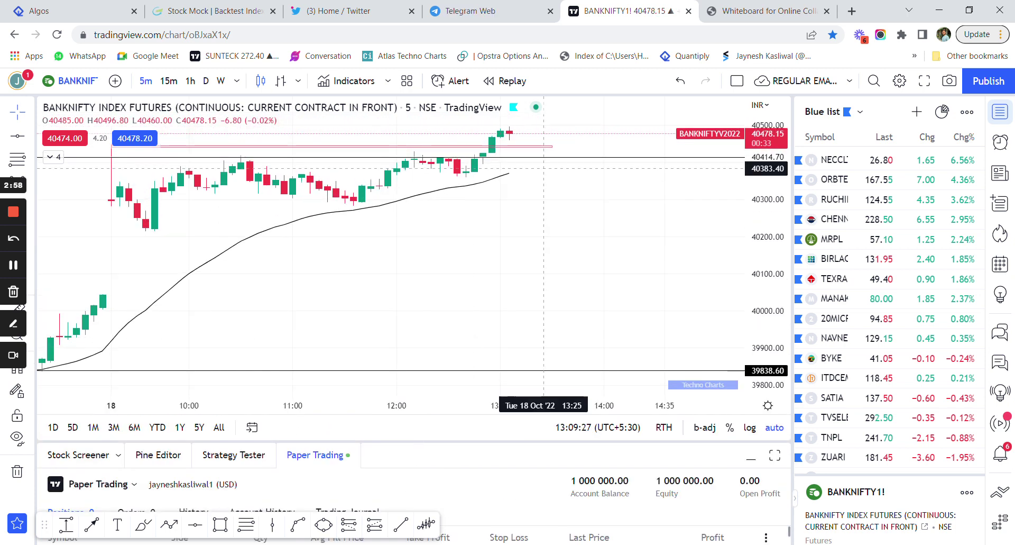
Buy 25 BANKNIFTY1! at market in the paper account.
right_click(516, 213)
mouse_move(611, 297)
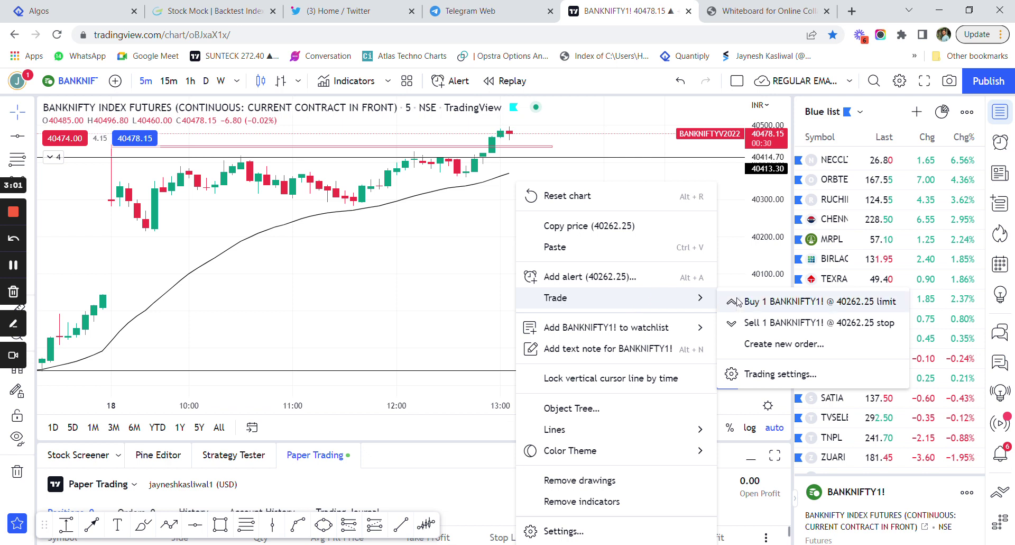
click(754, 301)
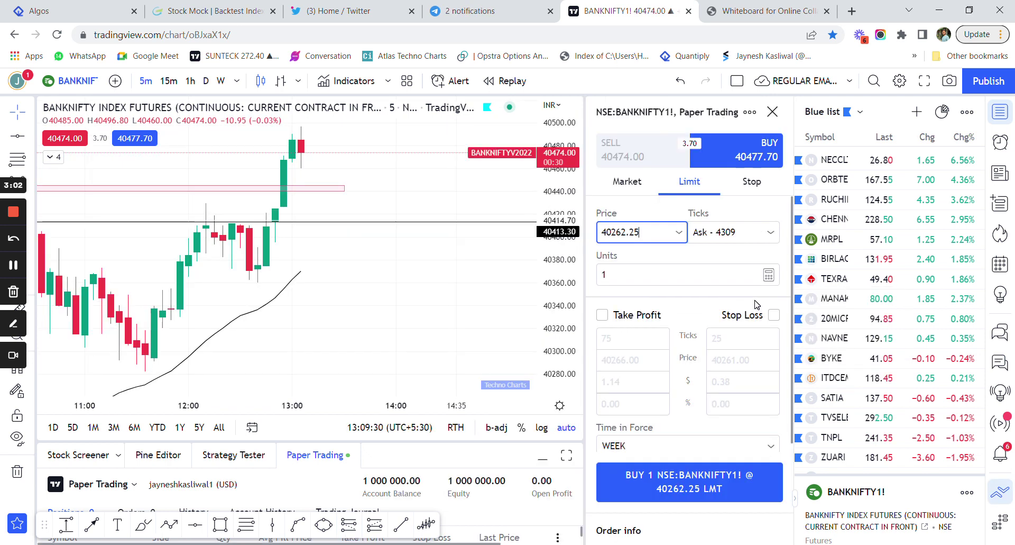
click(637, 182)
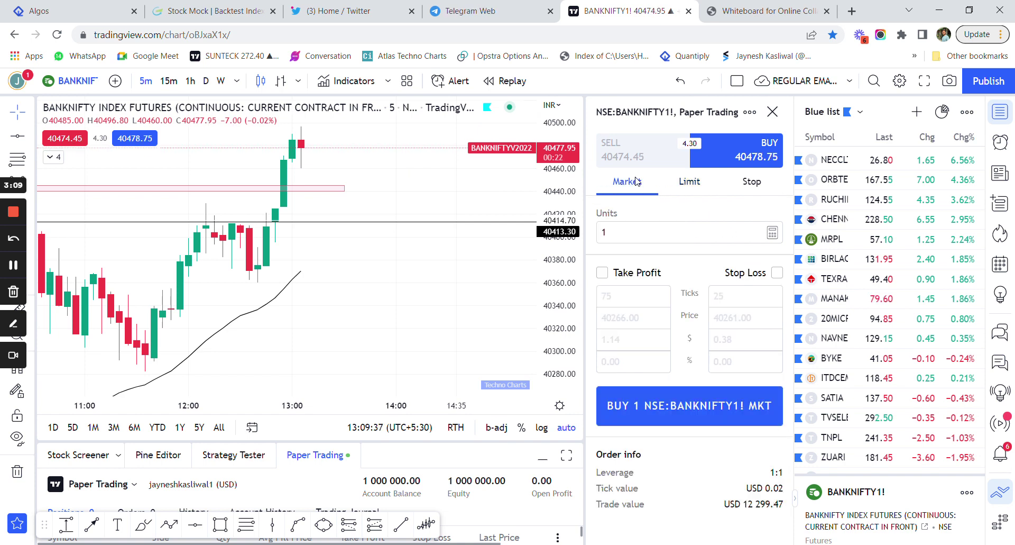
click(605, 232)
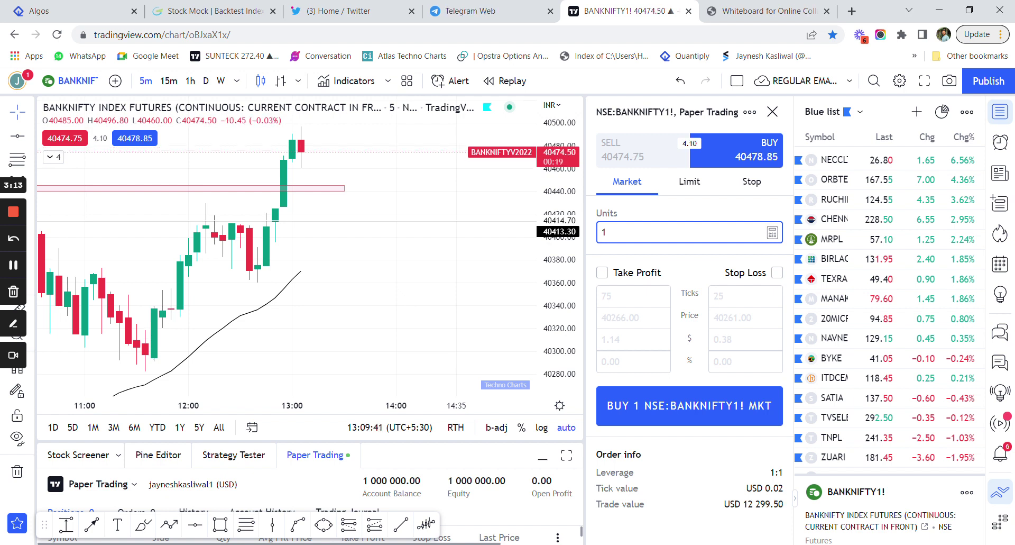
text(2)
key(BackSpace)
text(25)
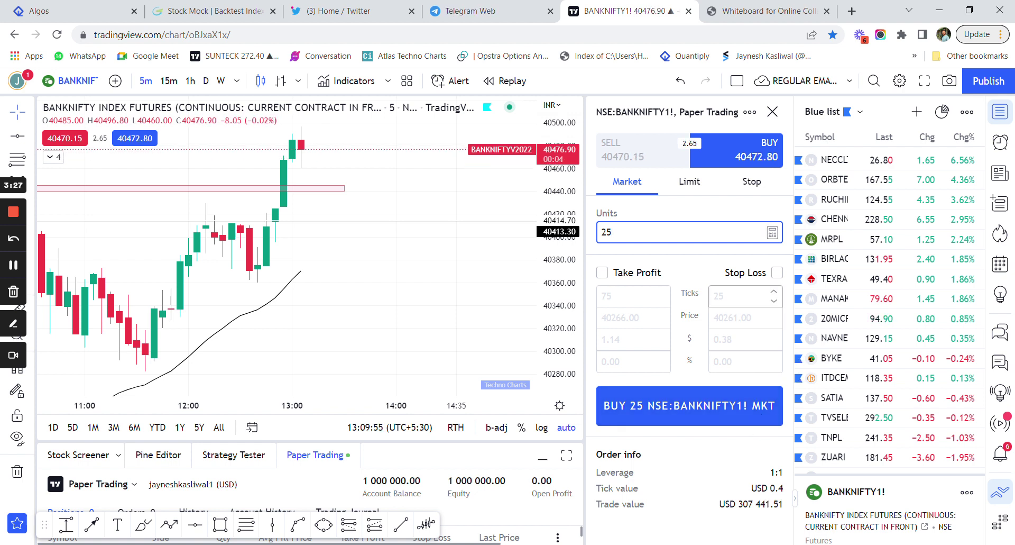
click(727, 405)
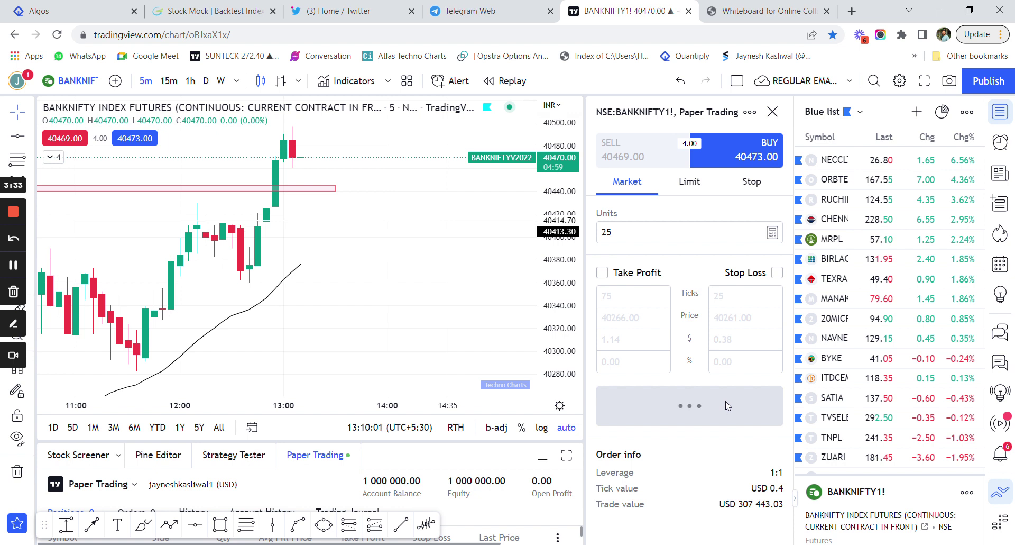
click(769, 113)
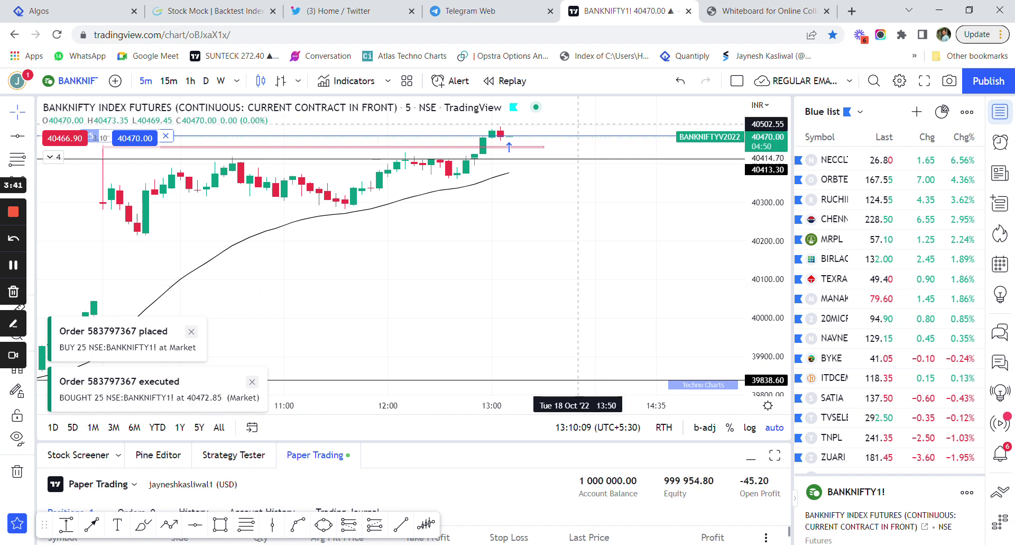
Zoom the price scale and resize the trading panel to review the new position.
drag(687, 264, 639, 225)
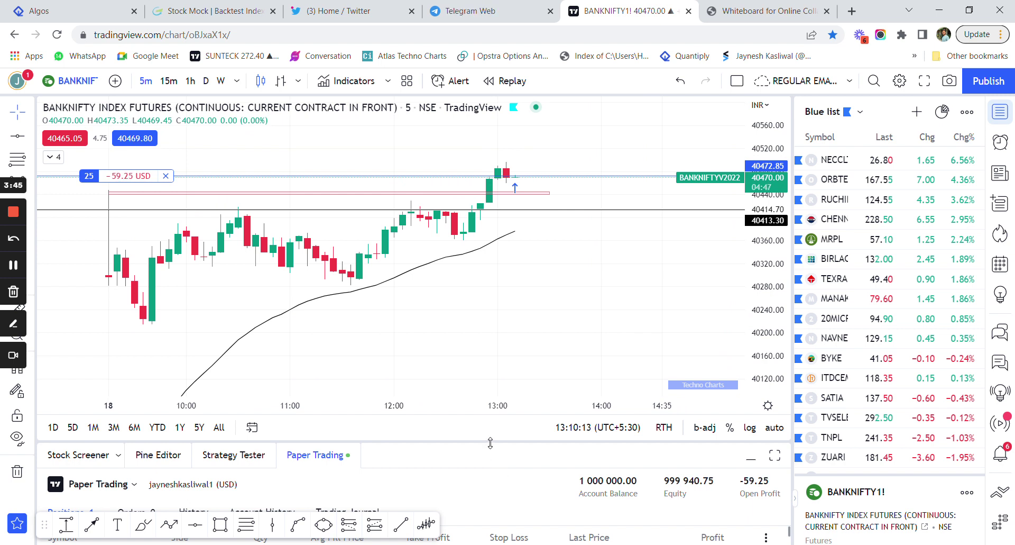
drag(491, 443, 490, 246)
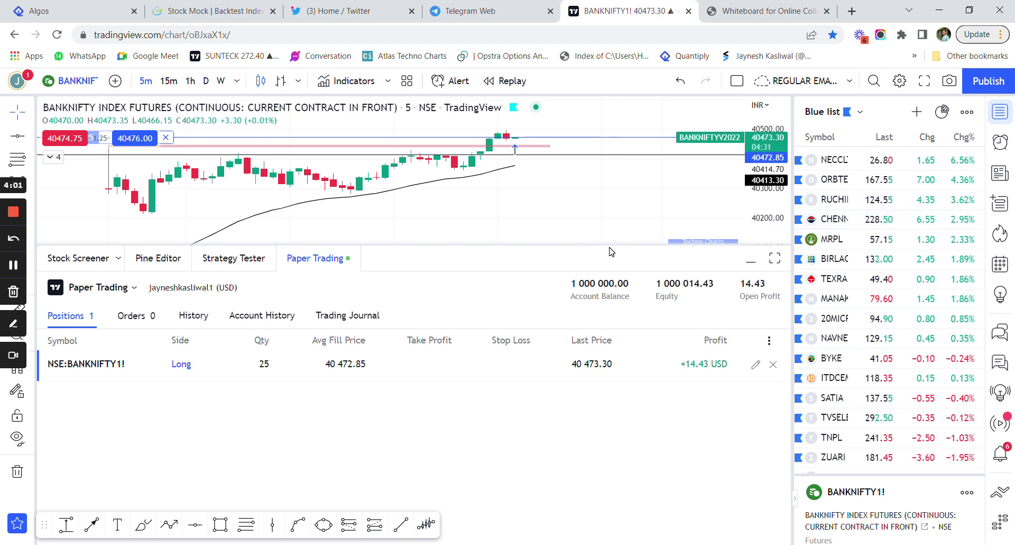
drag(609, 245, 609, 345)
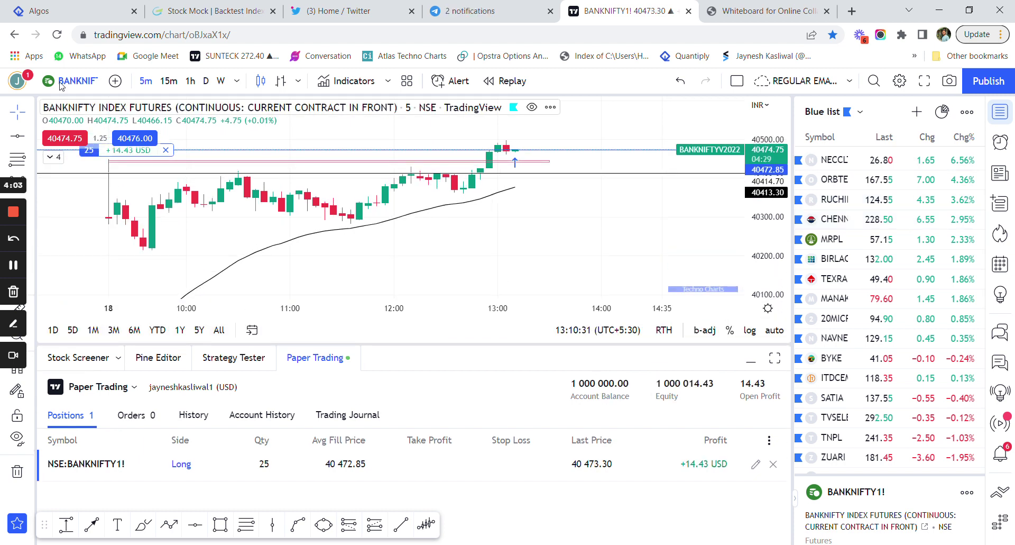
click(66, 74)
Load the RELIANCE chart and draw a rectangle over the 09:40–14:10 top price zone.
text(ANC)
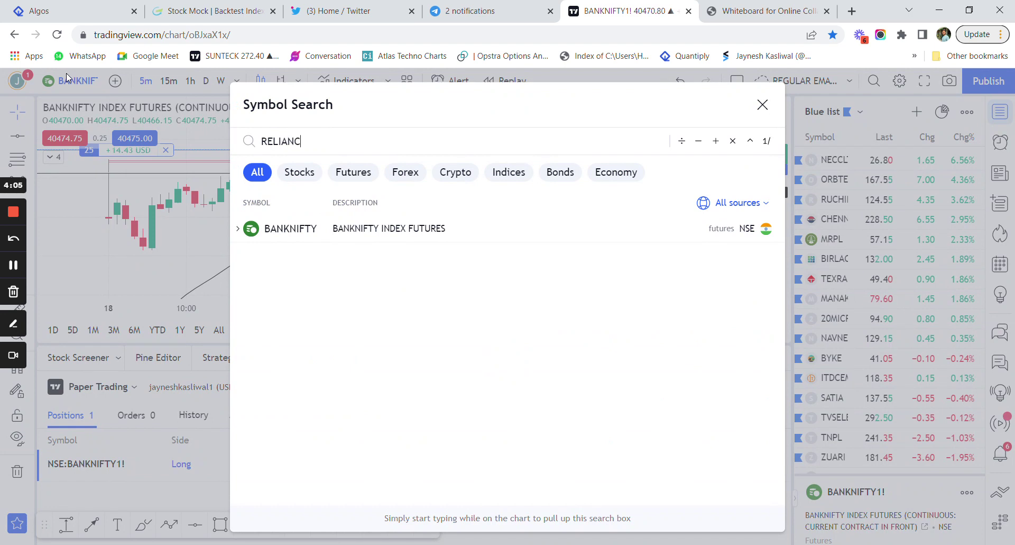
text(E)
click(444, 233)
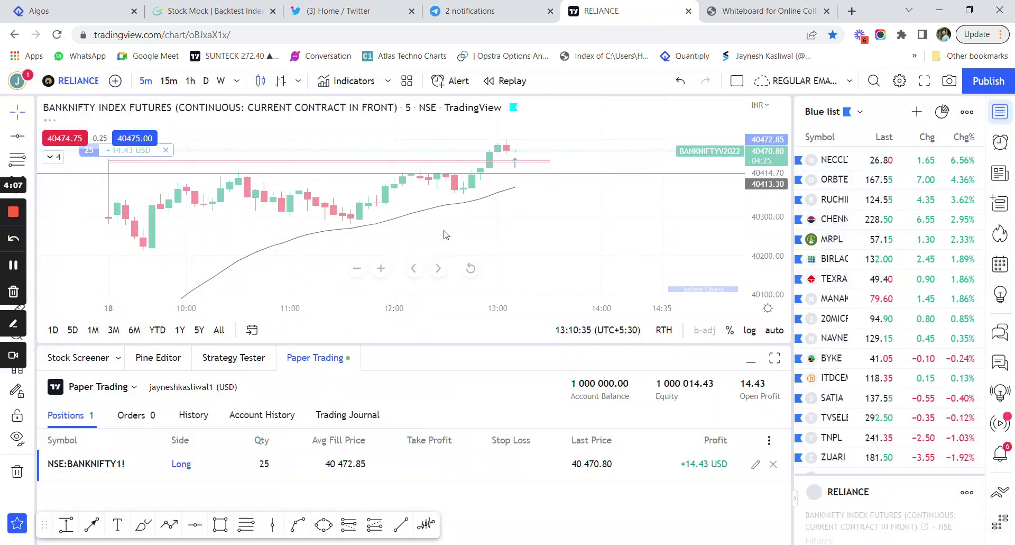
scroll(581, 215, down, 5)
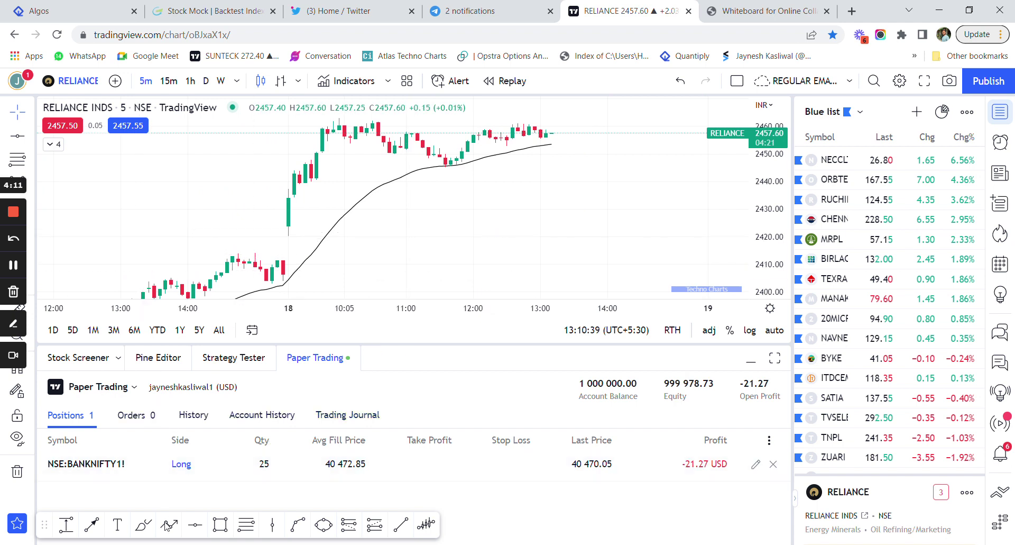
click(217, 526)
drag(317, 124, 619, 123)
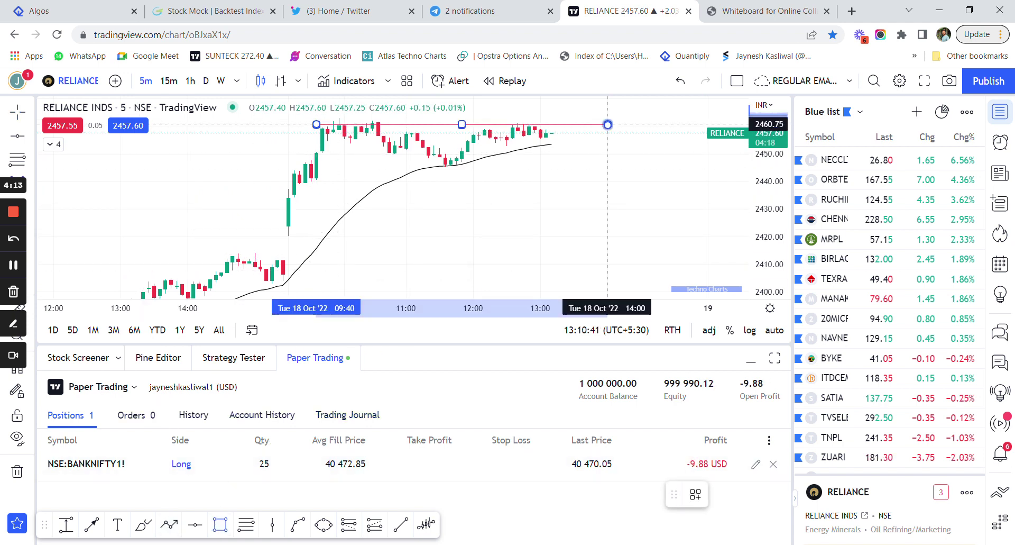
click(587, 168)
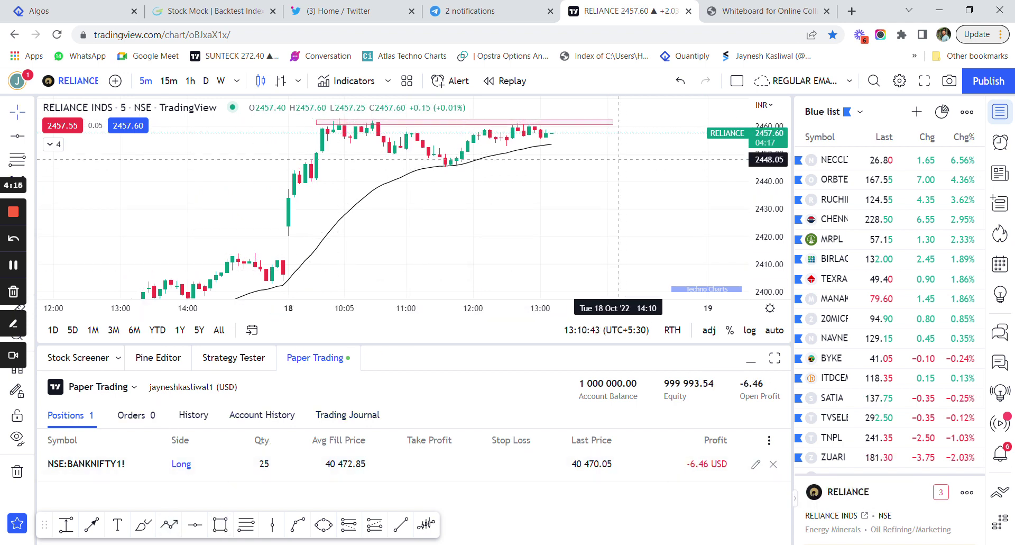
Sell 1000 RELIANCE short at market in the paper account.
right_click(574, 140)
mouse_move(612, 255)
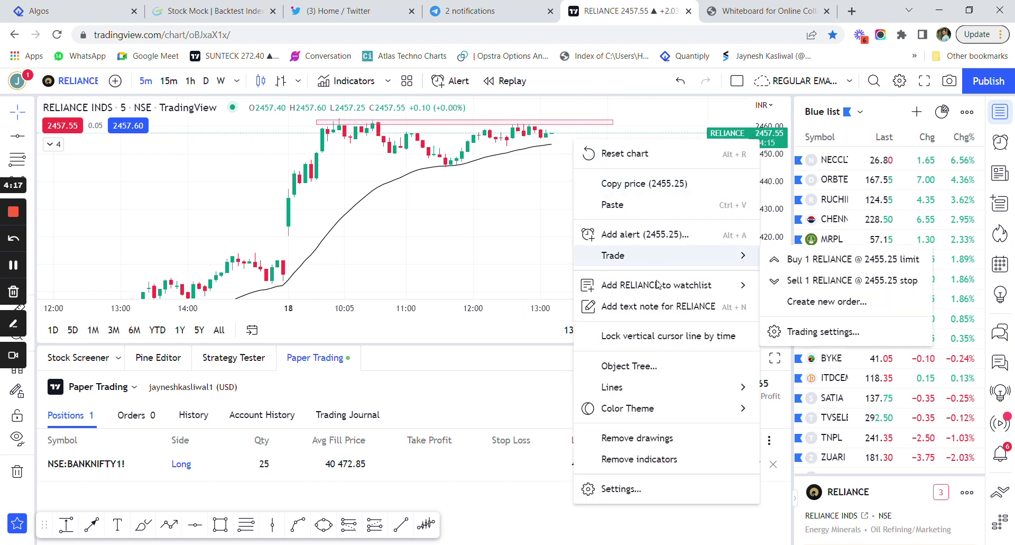
click(817, 284)
click(627, 182)
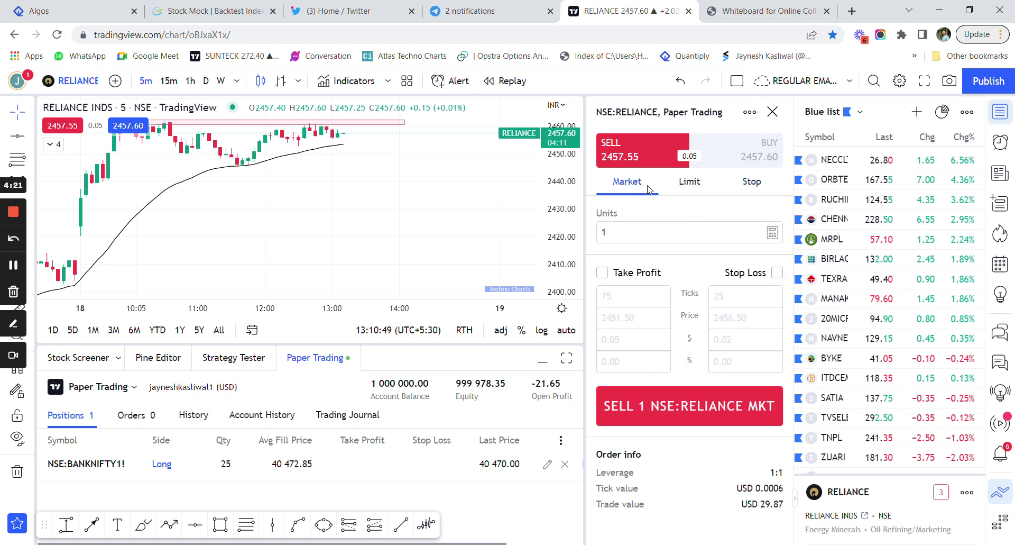
key(Tab)
text(00)
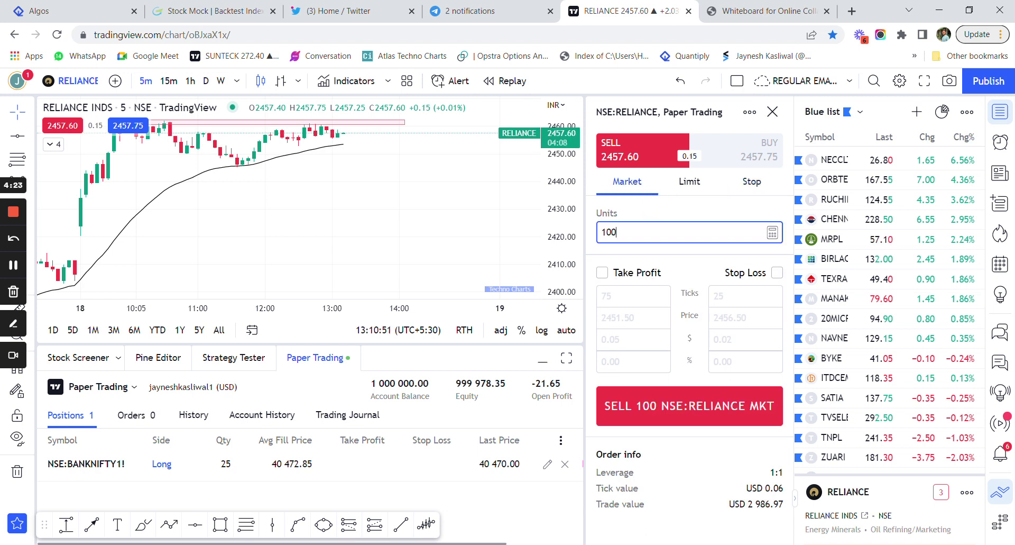
text(0)
click(679, 392)
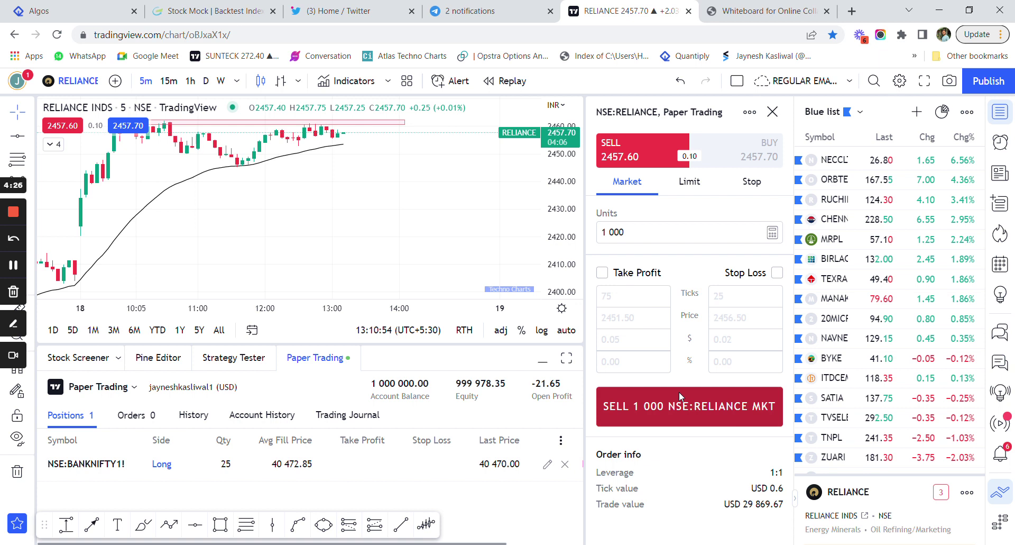
mouse_move(184, 464)
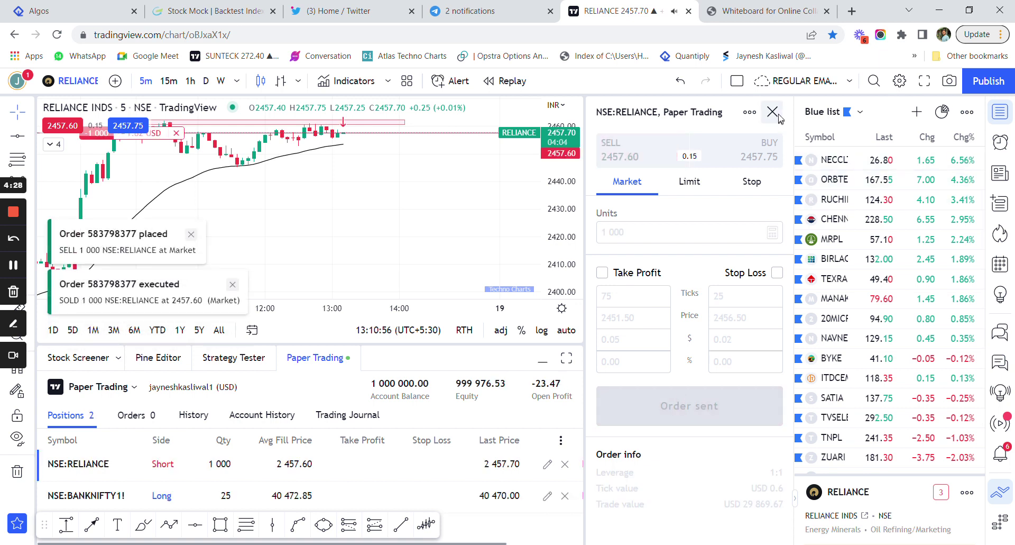
click(773, 112)
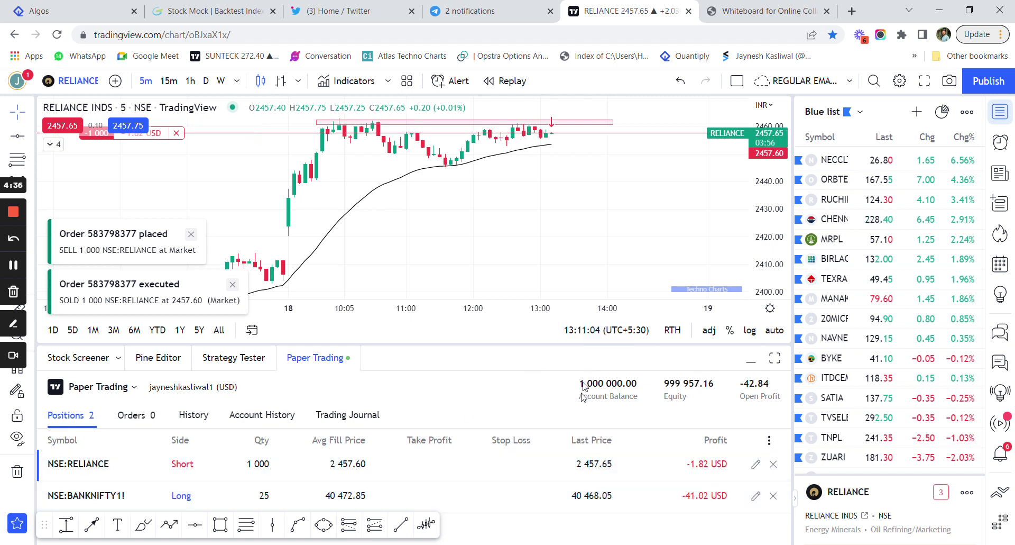
Toggle the BANKNIFTY1! long's take-profit and stop-loss without saving exits, then show Orbit Exports.
click(182, 495)
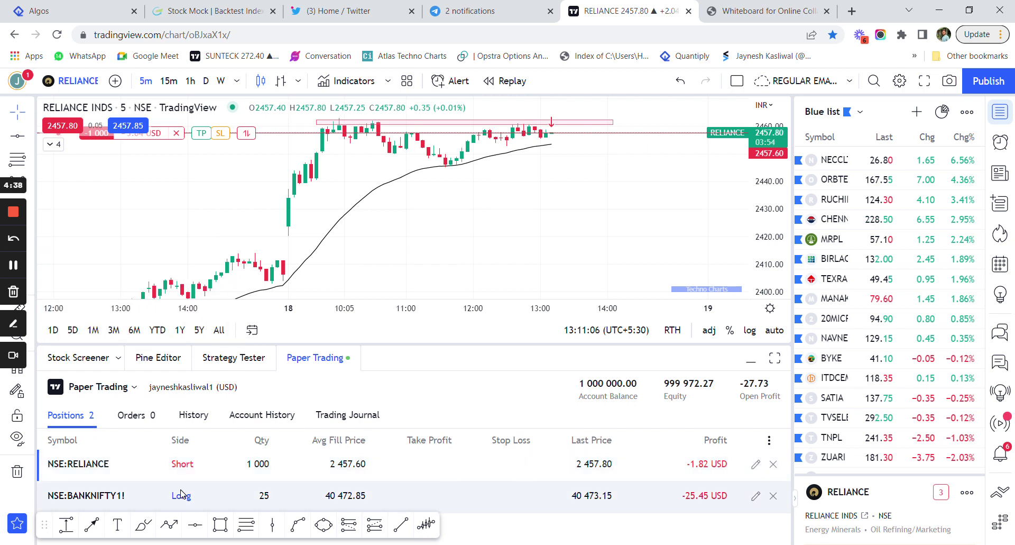
drag(615, 199, 533, 206)
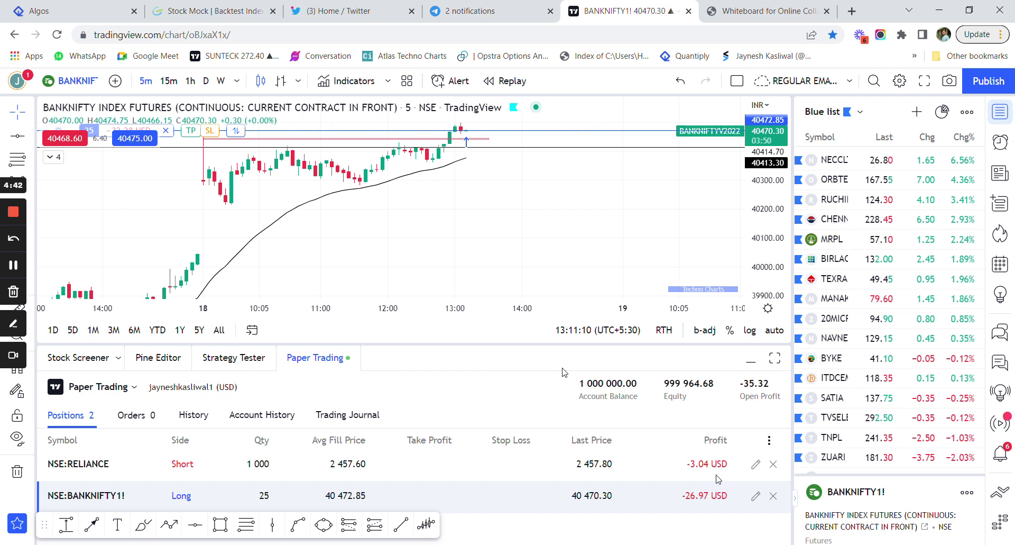
mouse_move(756, 496)
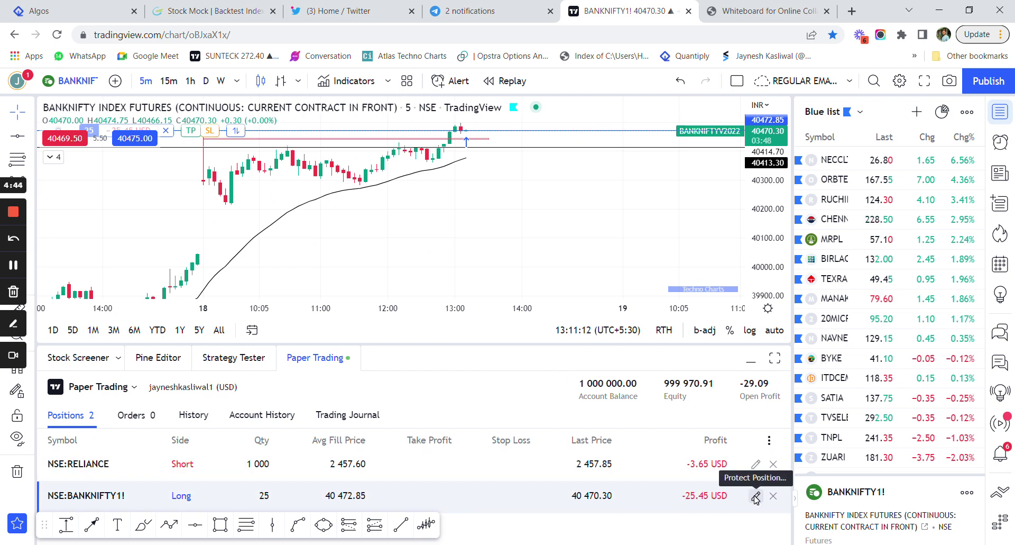
click(756, 496)
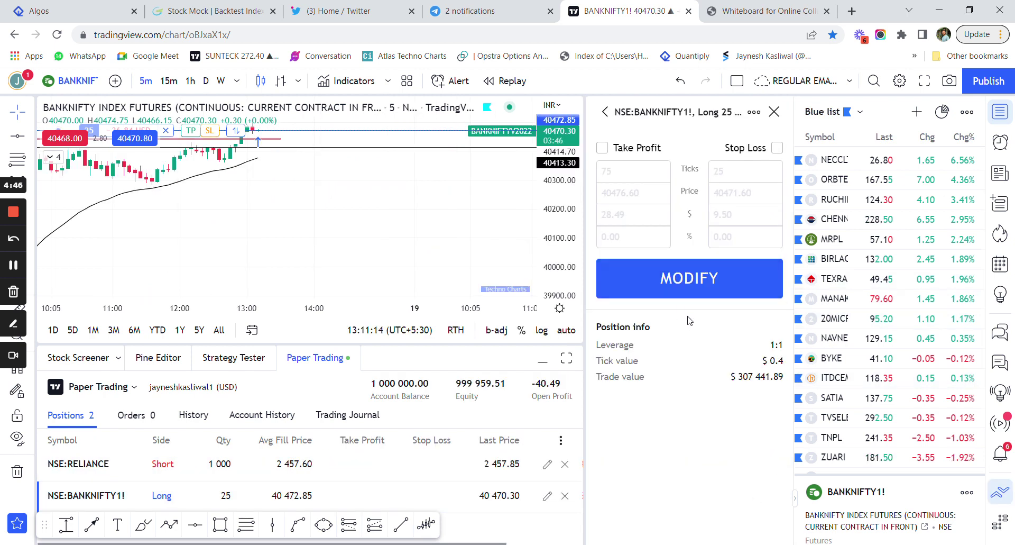
click(776, 148)
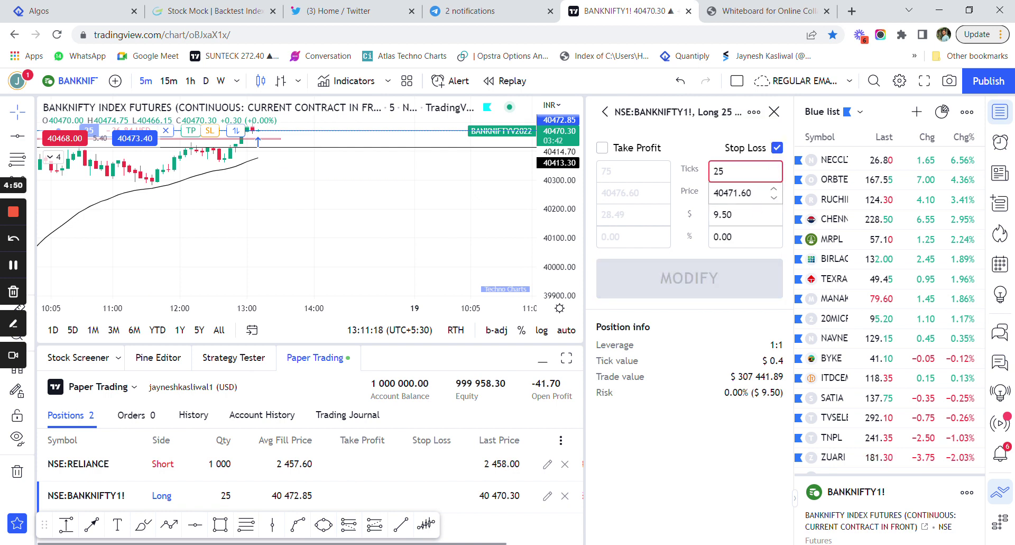
key(Tab)
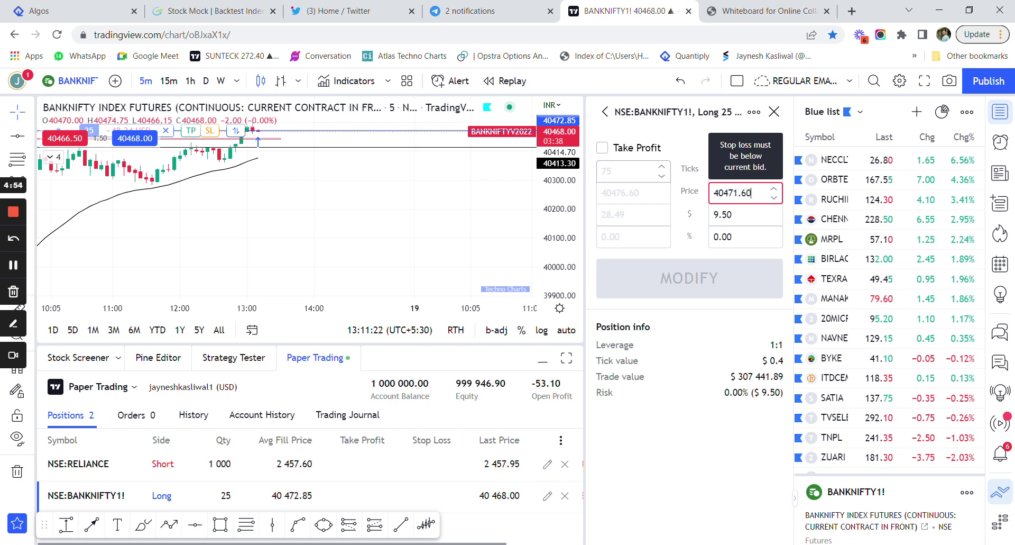
click(628, 158)
click(603, 147)
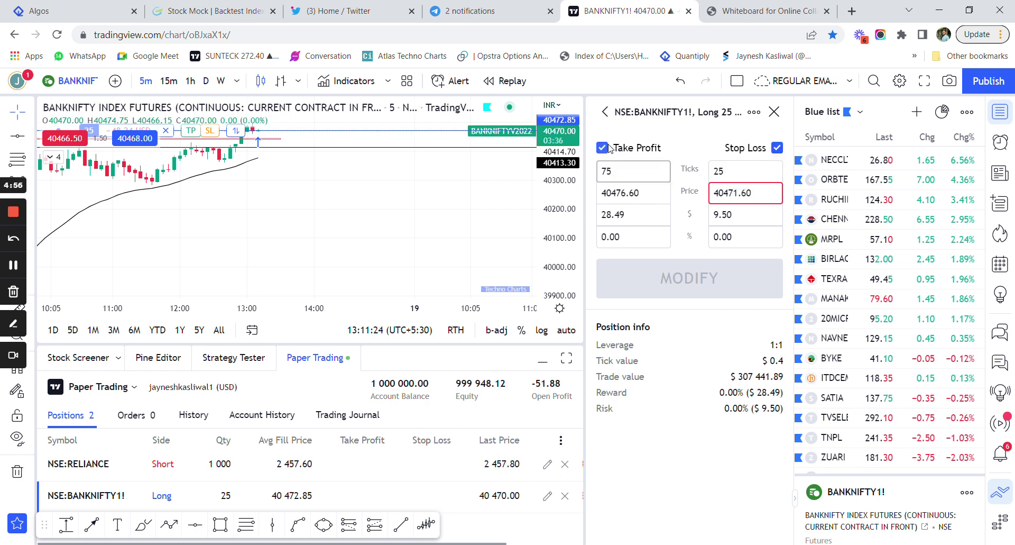
click(777, 147)
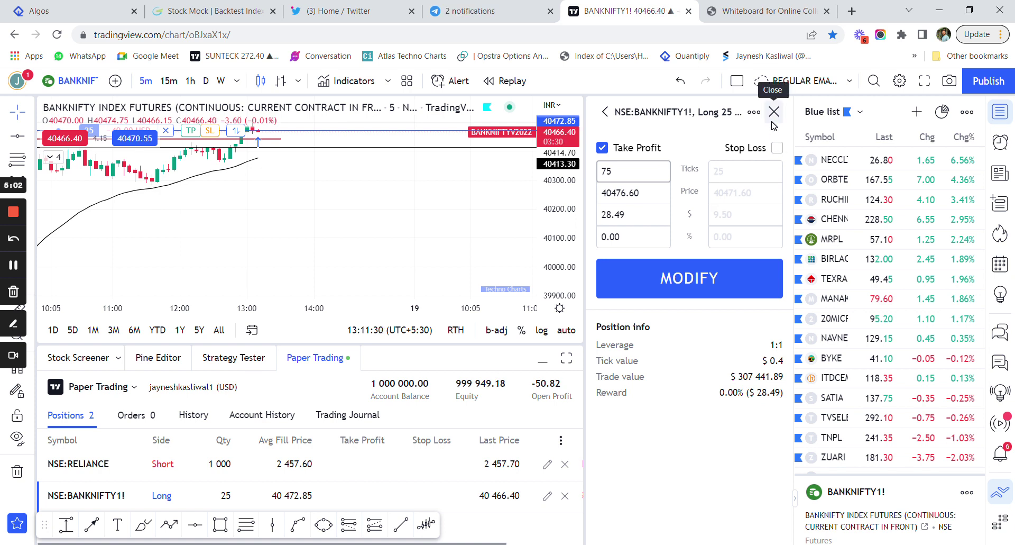
click(773, 113)
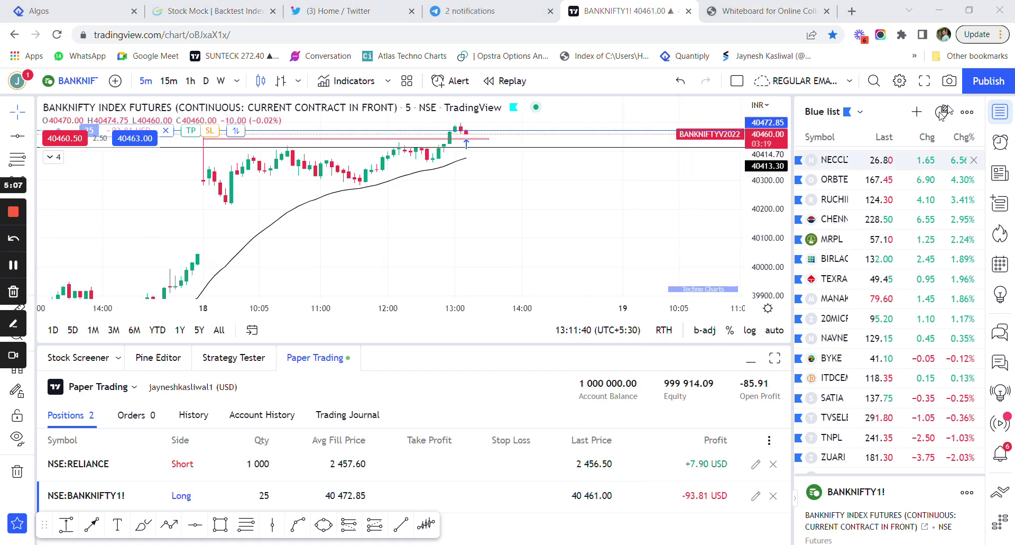
click(876, 191)
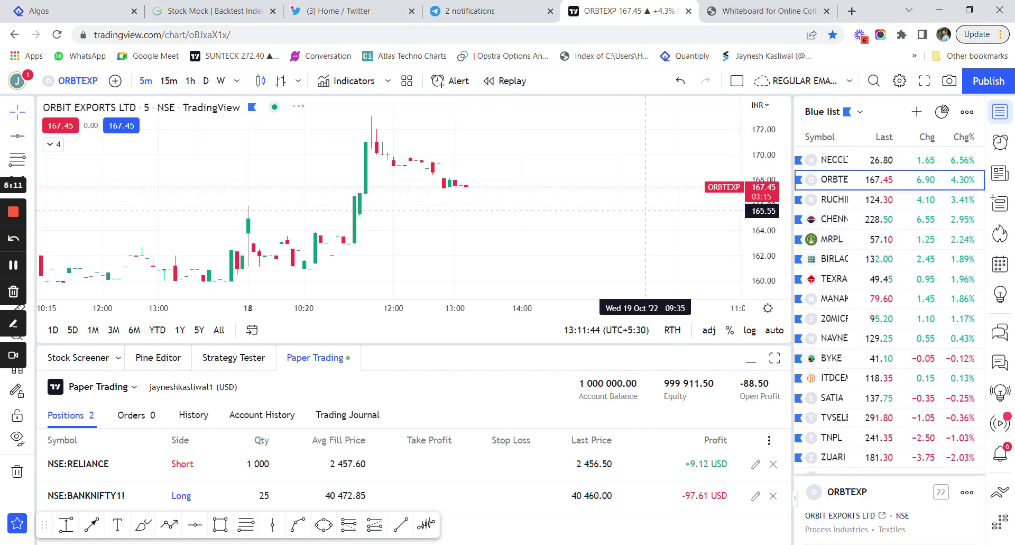
Switch the watchlist to Cyan list and load the GOLD1! Gold futures chart.
click(860, 111)
click(870, 239)
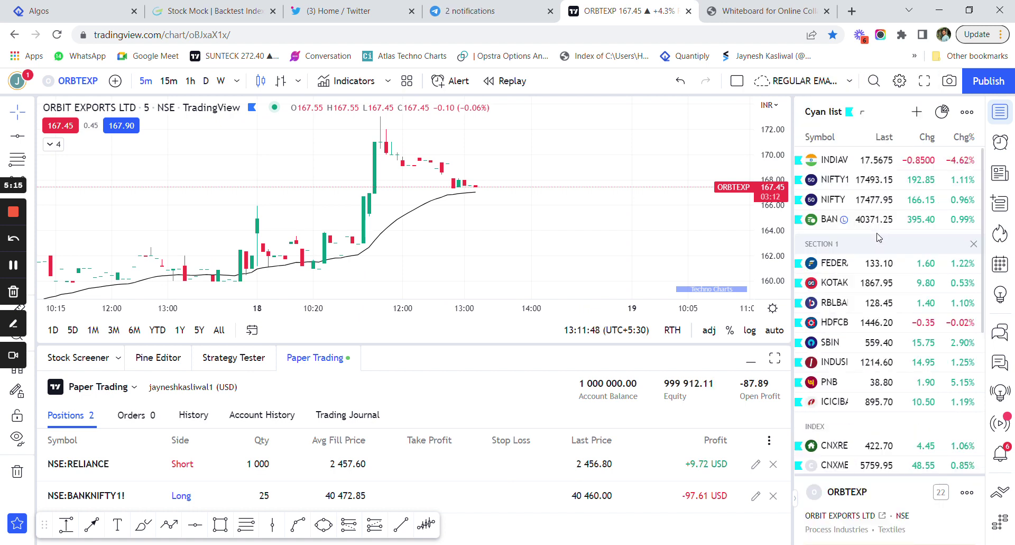
click(860, 112)
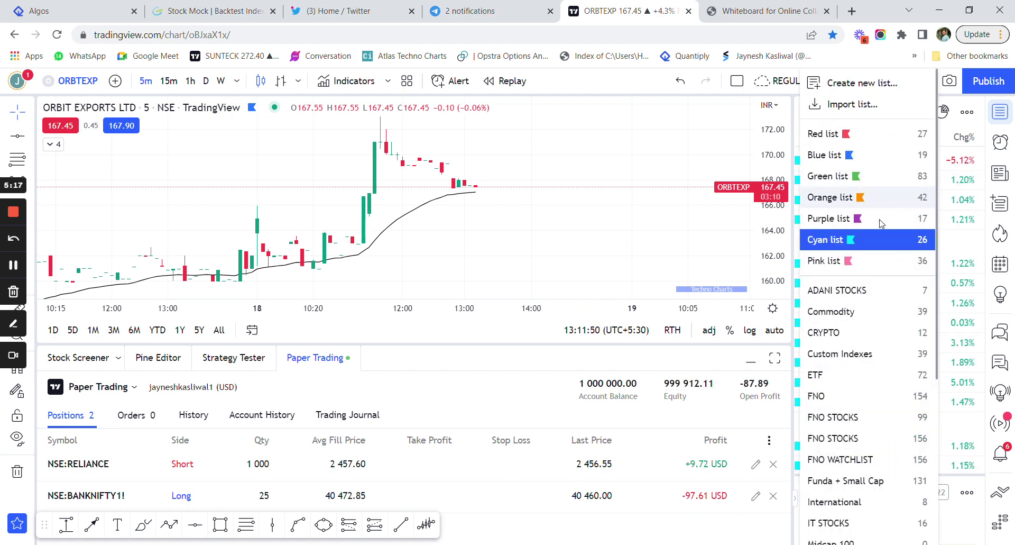
click(868, 236)
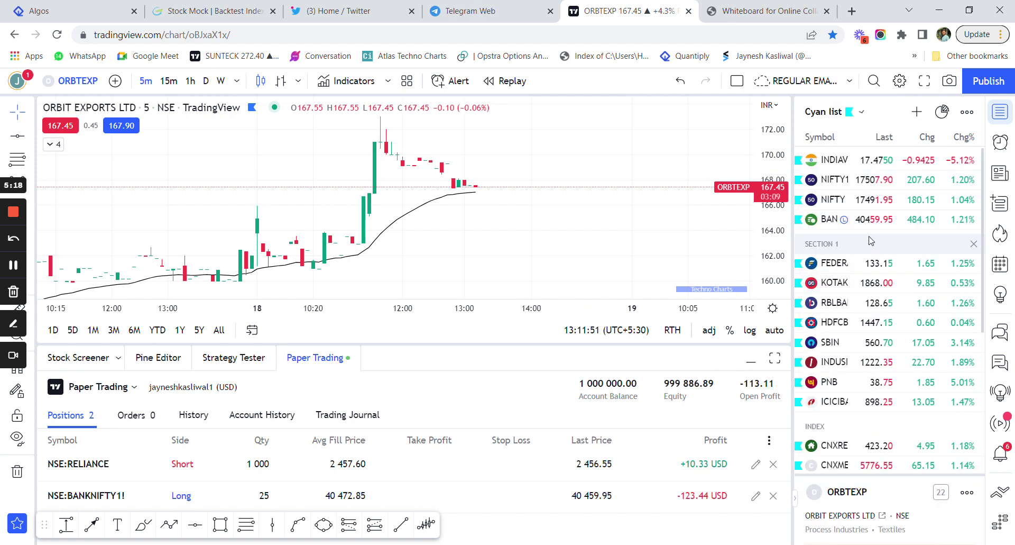
click(78, 74)
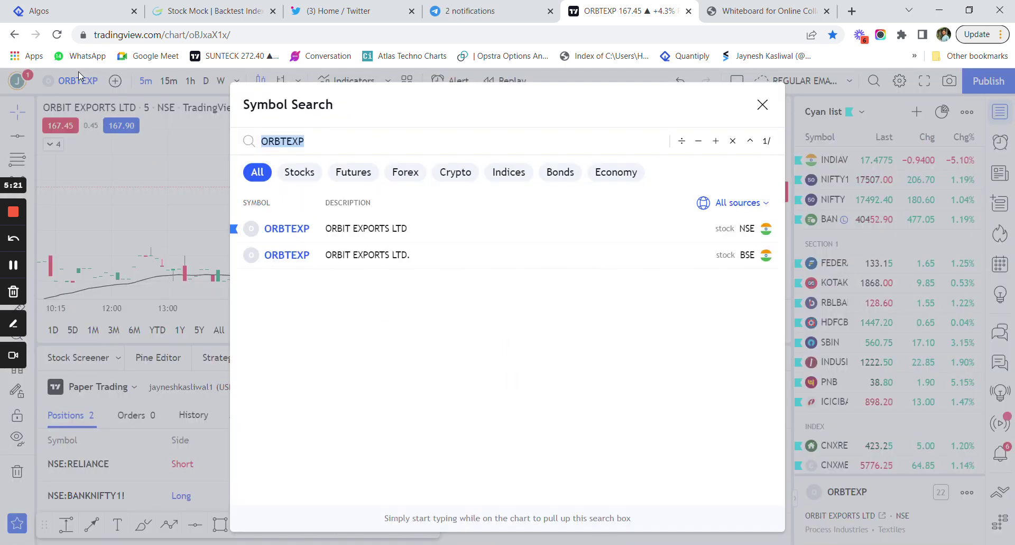
text(GOLD)
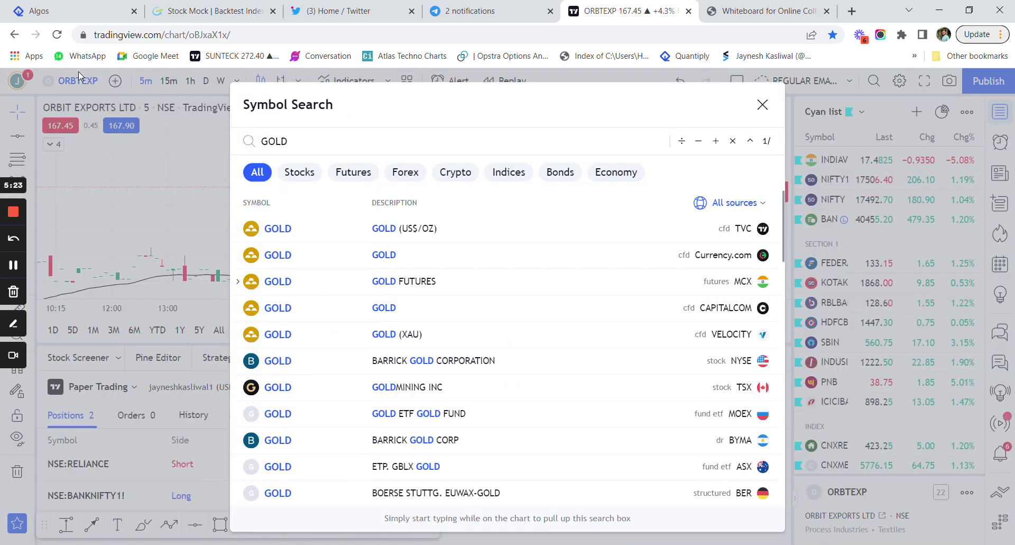
click(441, 284)
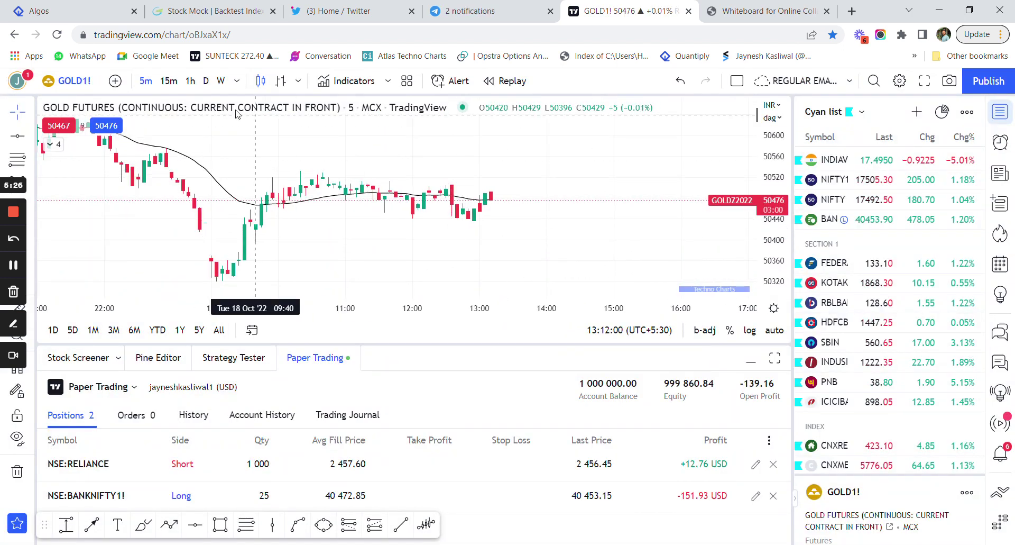
Set the Gold chart to daily candles with auto scale, zoomed out and taller.
click(205, 80)
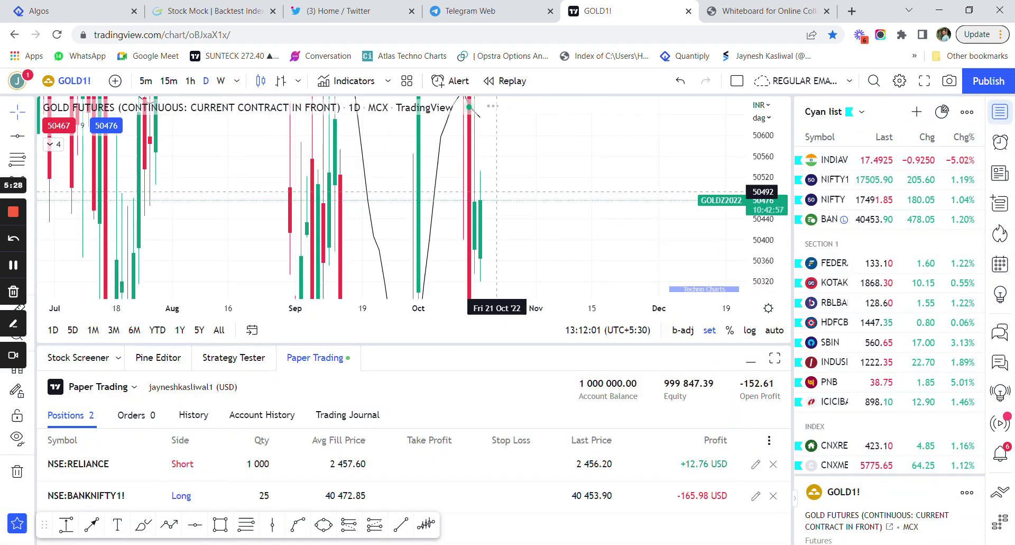
click(774, 330)
scroll(518, 238, down, 3)
scroll(571, 239, down, 2)
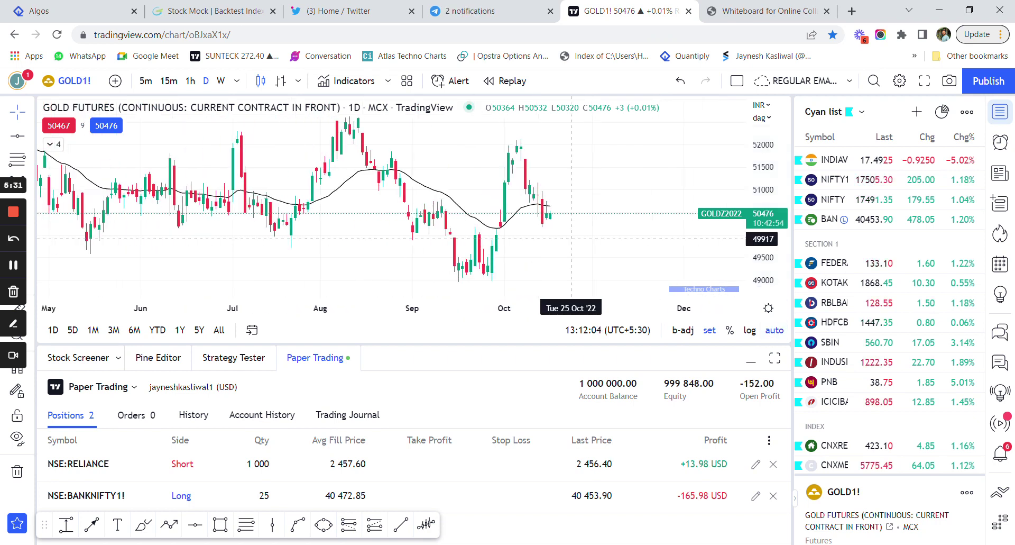
scroll(571, 238, down, 2)
scroll(529, 264, down, 1)
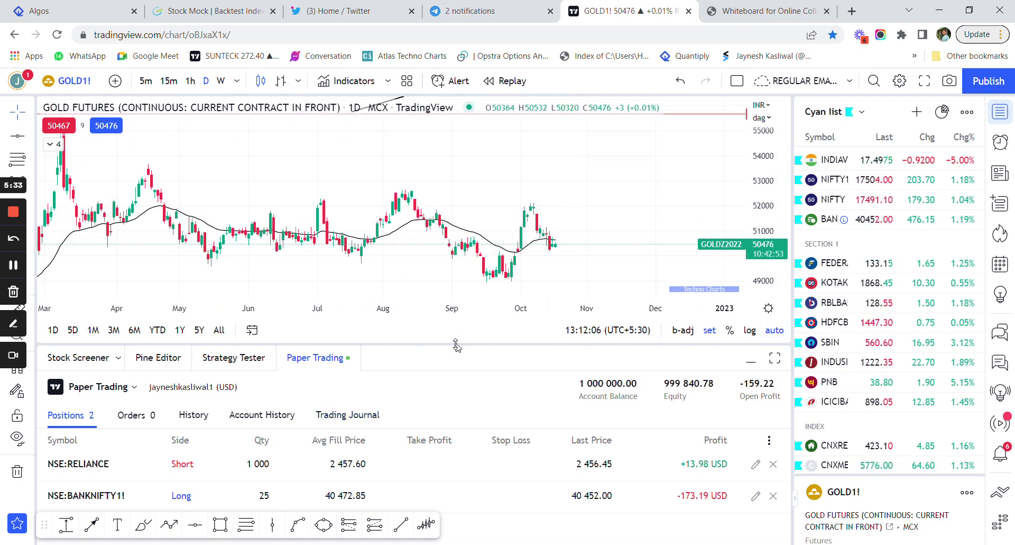
drag(458, 346, 458, 410)
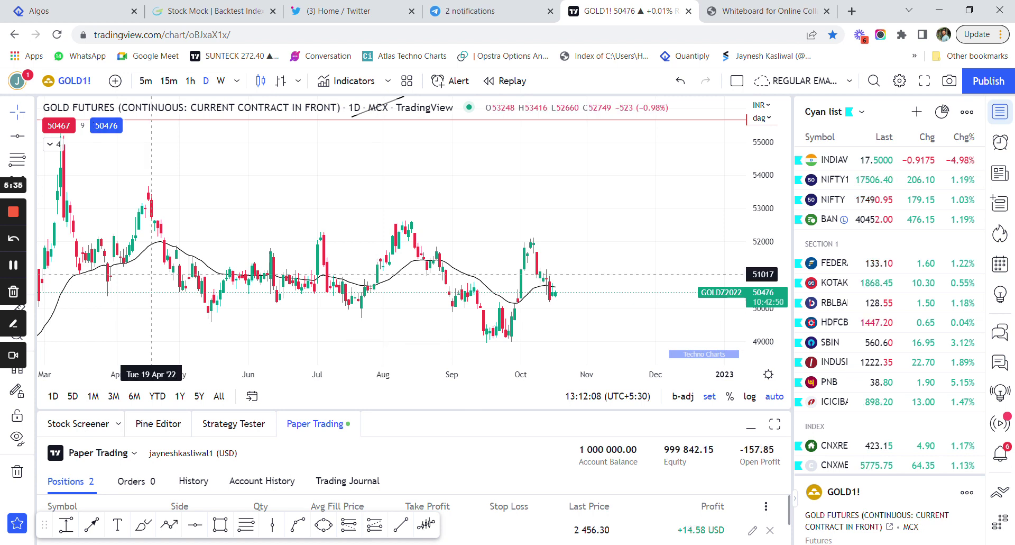
Draw a rectangle zone around 49905 spanning March to November.
drag(266, 265, 305, 265)
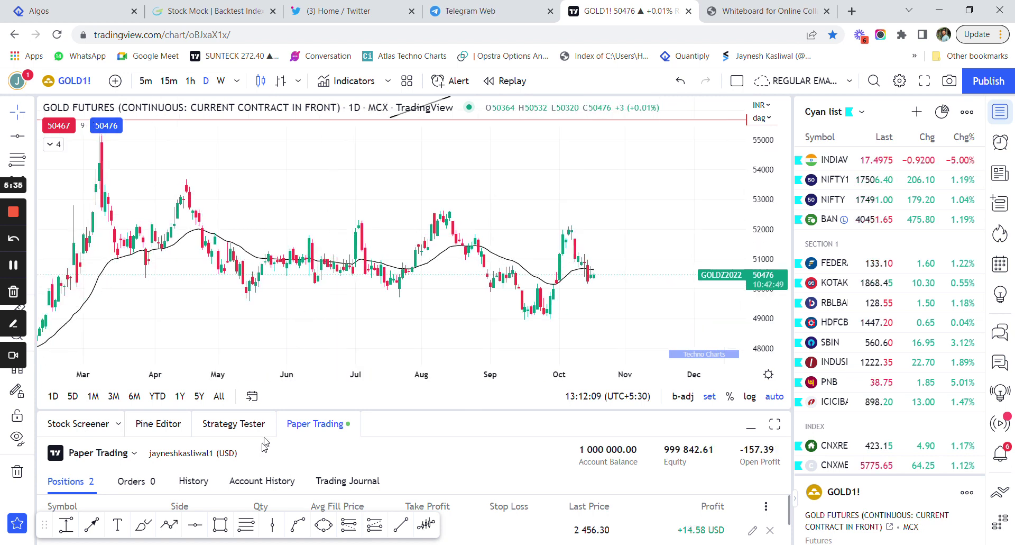
click(221, 524)
drag(96, 284, 641, 291)
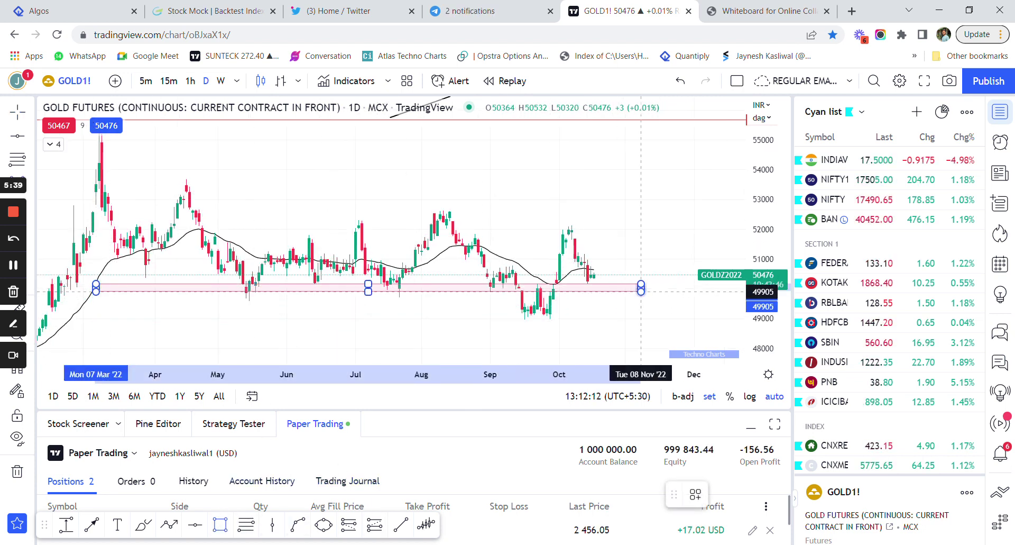
Buy 1000 GOLD1! at market in the paper account.
right_click(653, 183)
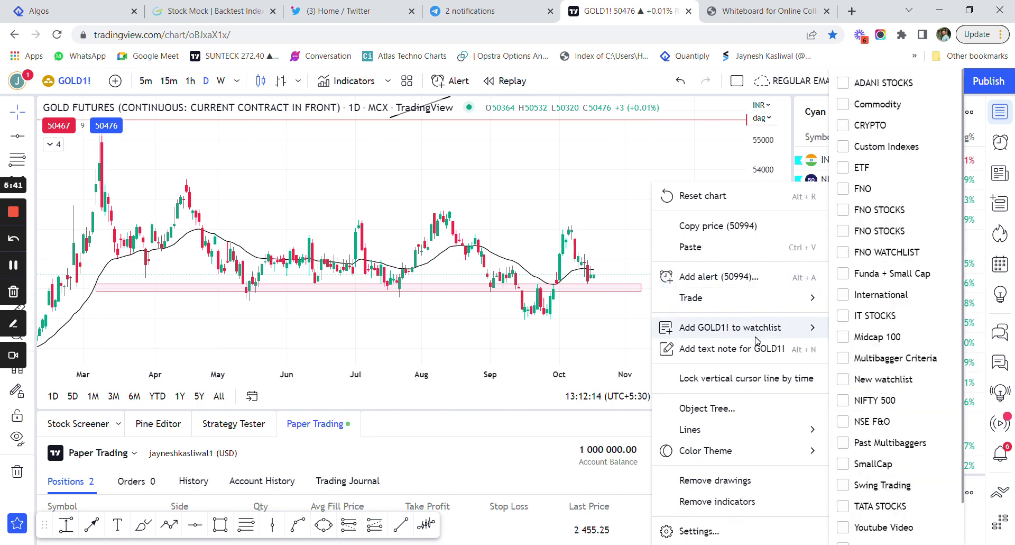
mouse_move(690, 297)
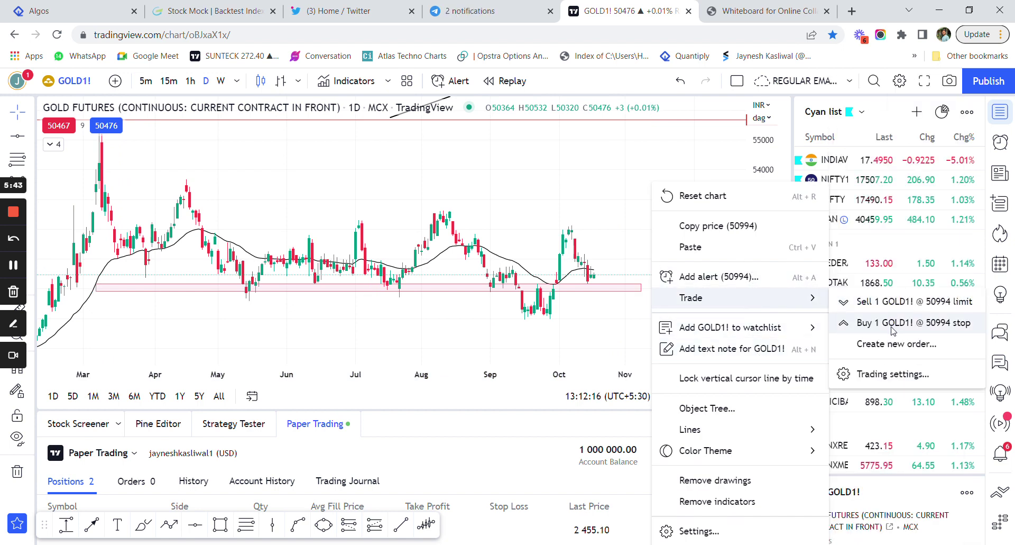
click(892, 323)
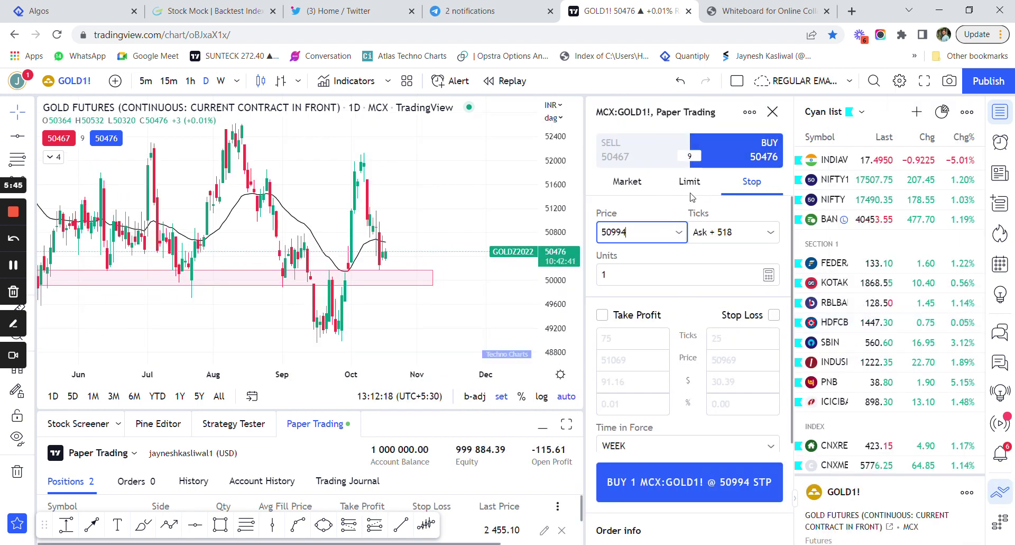
click(637, 185)
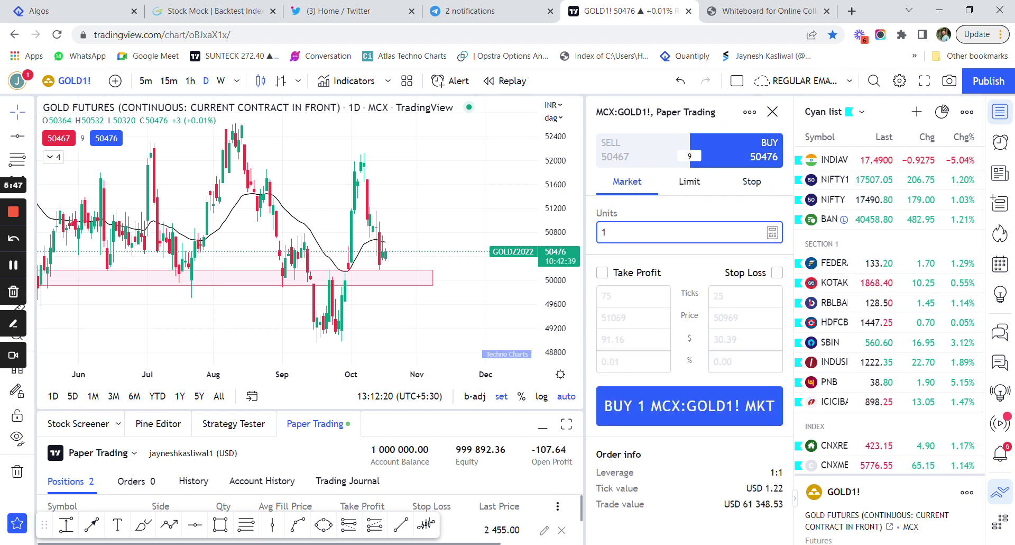
text(000)
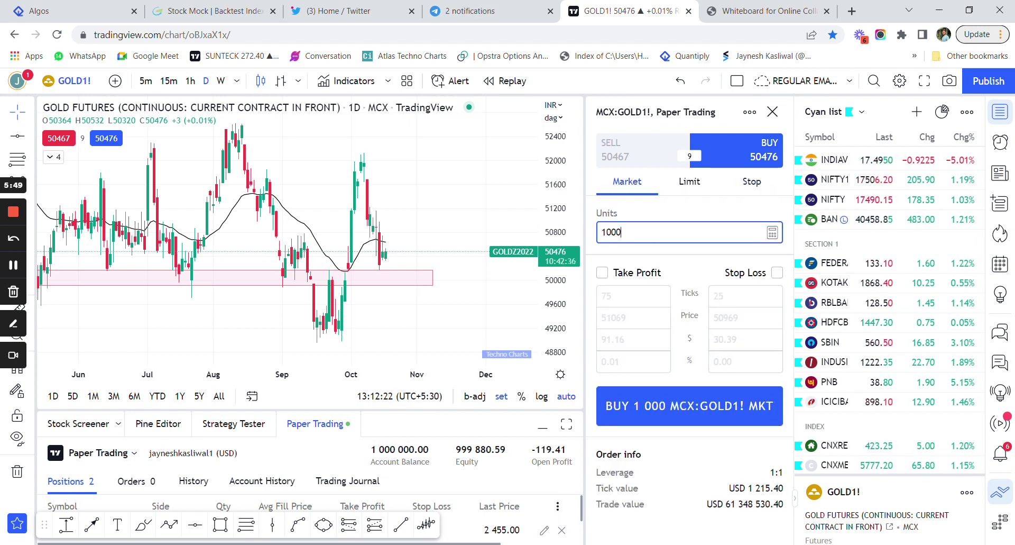
click(677, 420)
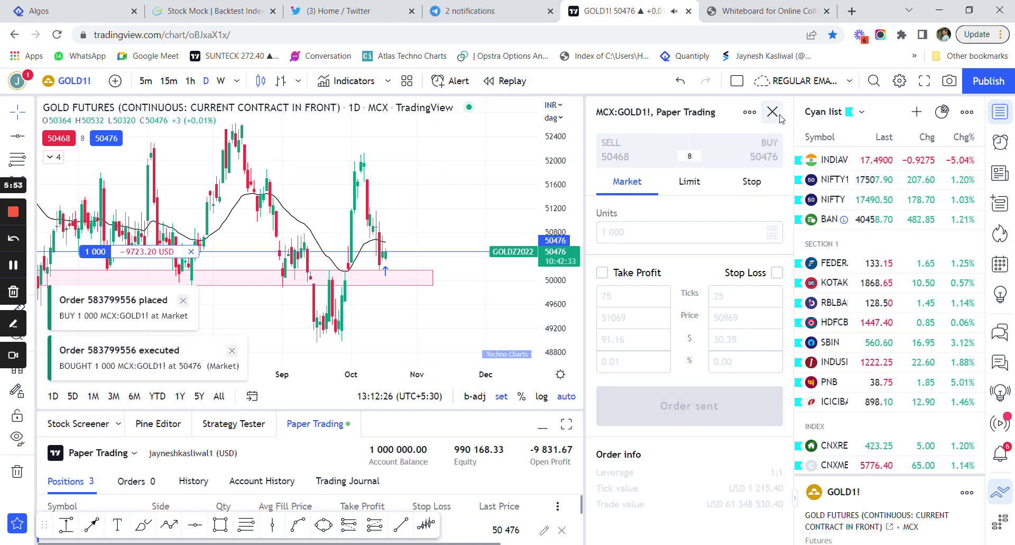
Switch the chart symbol to USDINR, correcting the typo in Symbol Search.
click(98, 78)
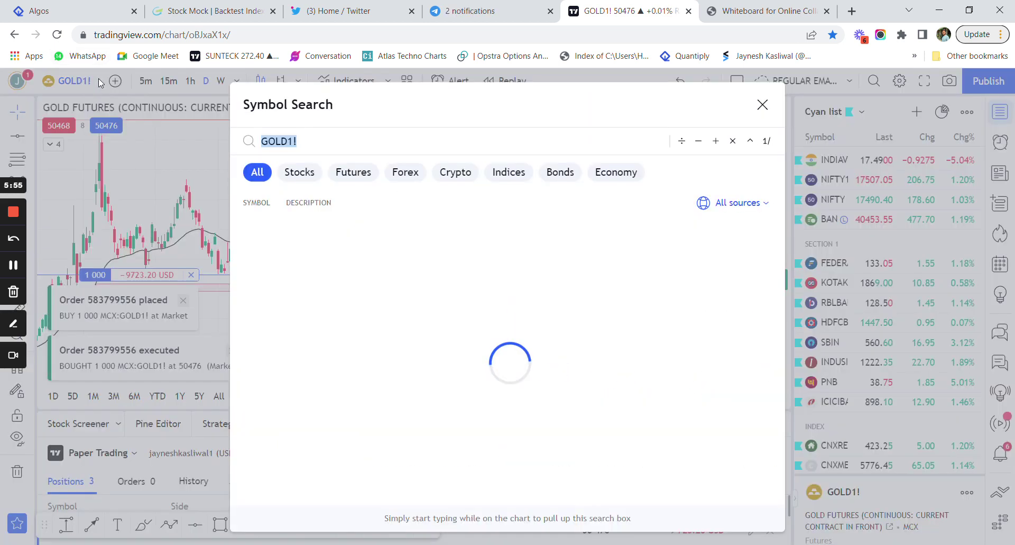
key(BackSpace)
text(SD)
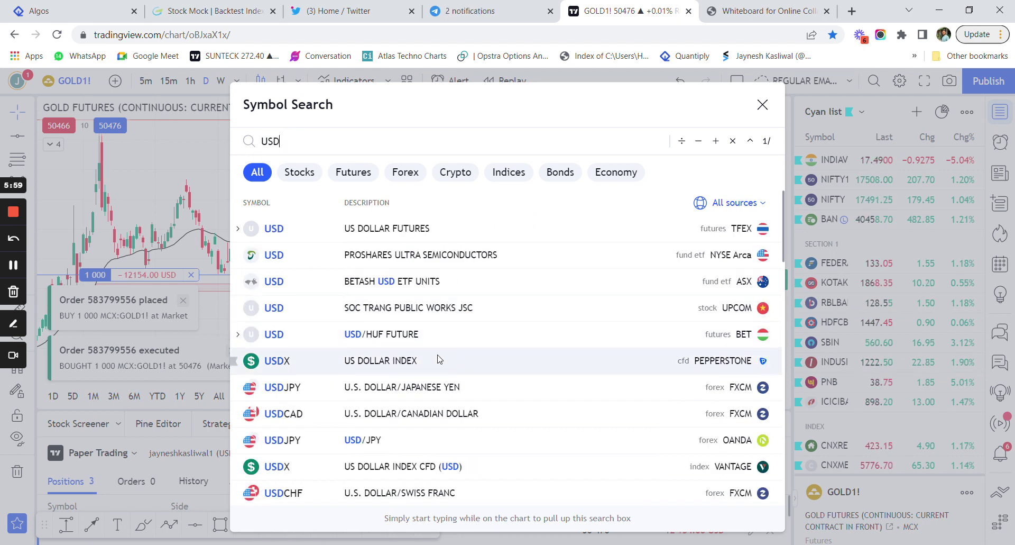
text(I)
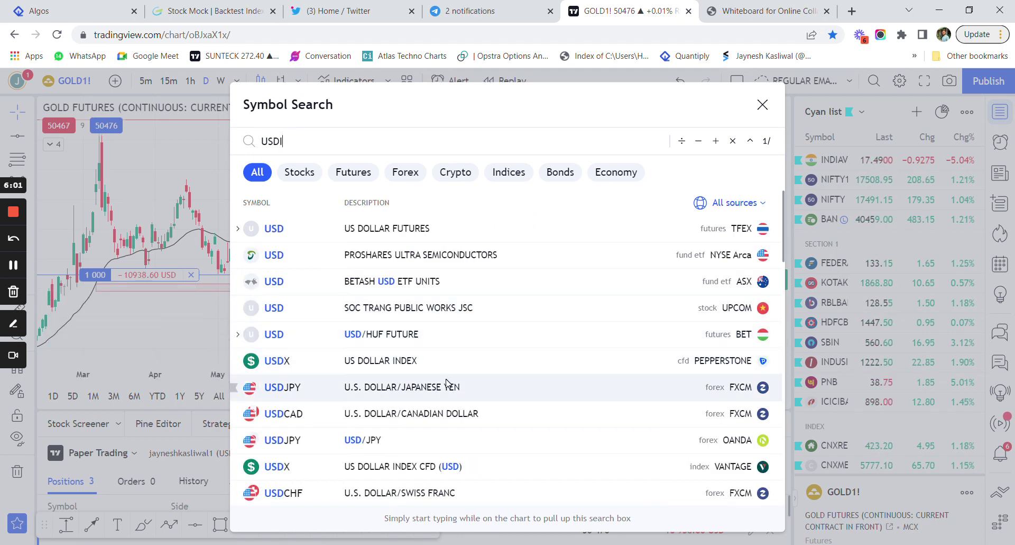
text(NR)
key(Return)
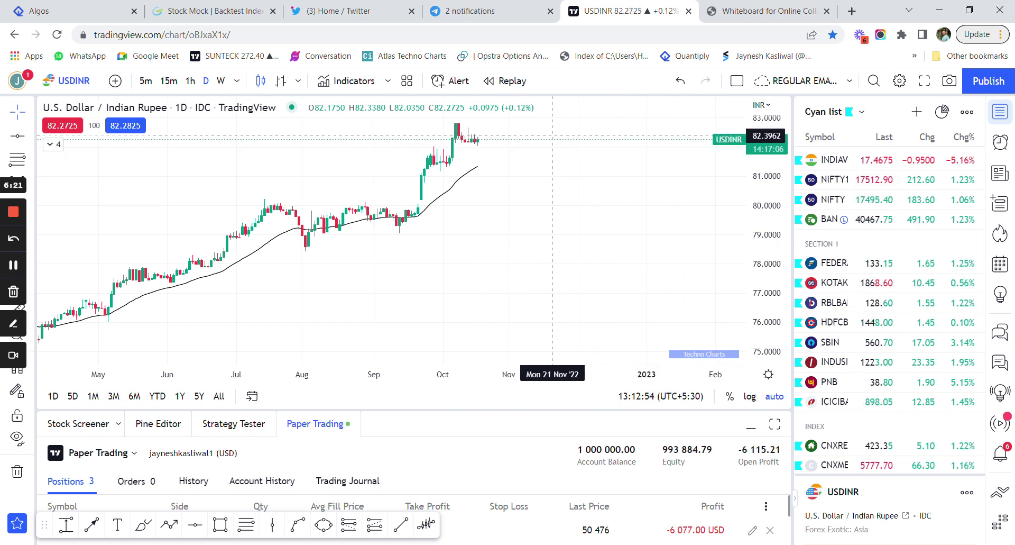
Sell 1,000 USDINR at market from the chart's Trade menu, then close the order panel.
right_click(703, 135)
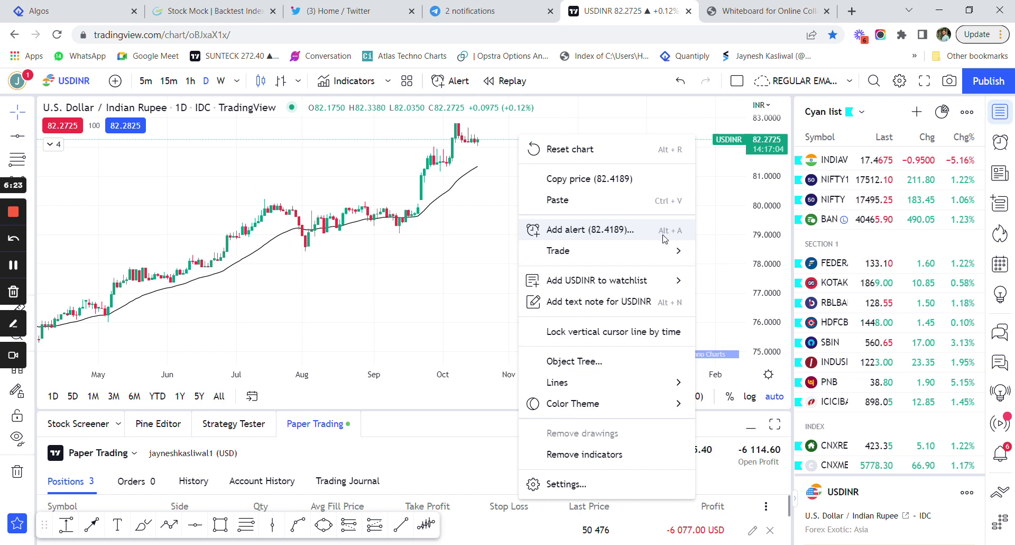
mouse_move(558, 251)
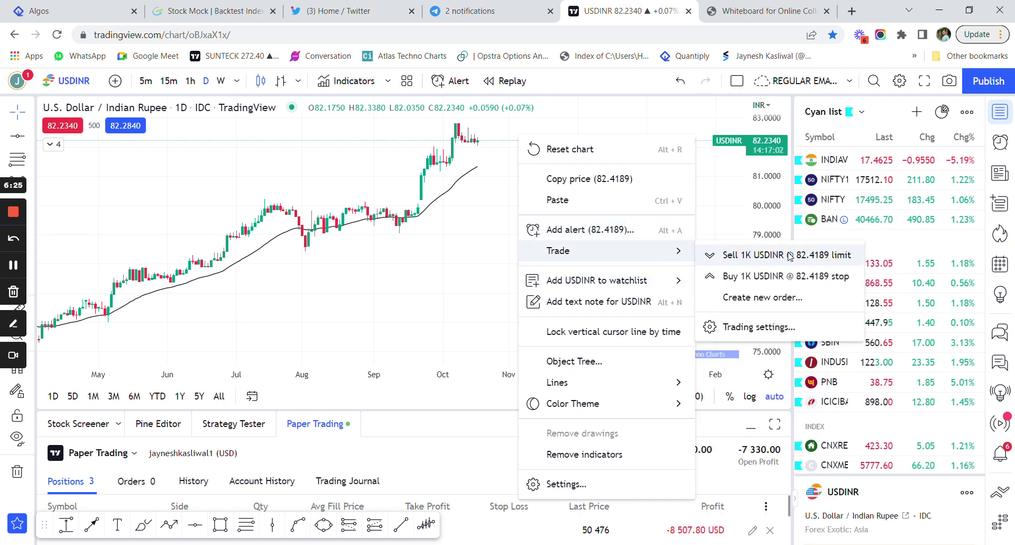
click(790, 256)
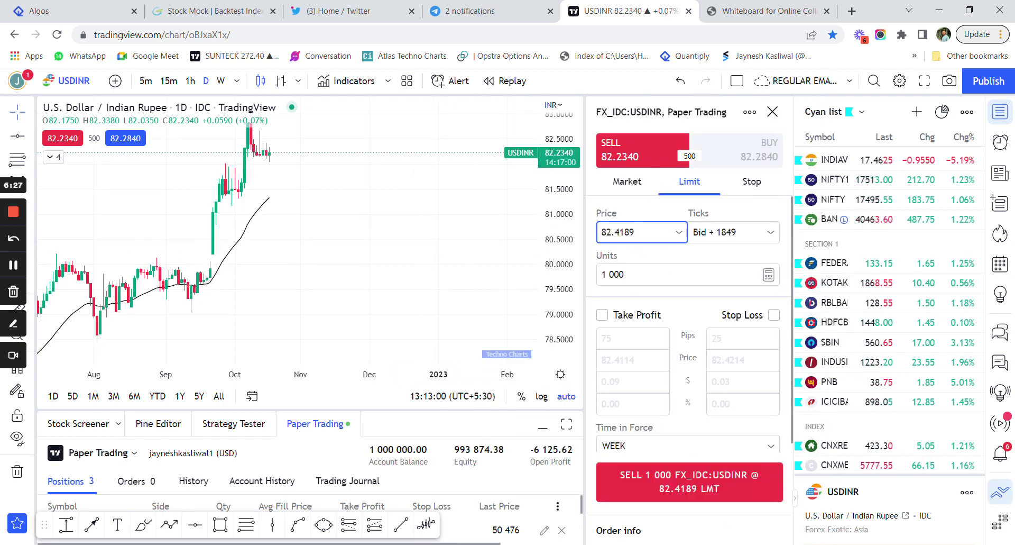
mouse_move(641, 232)
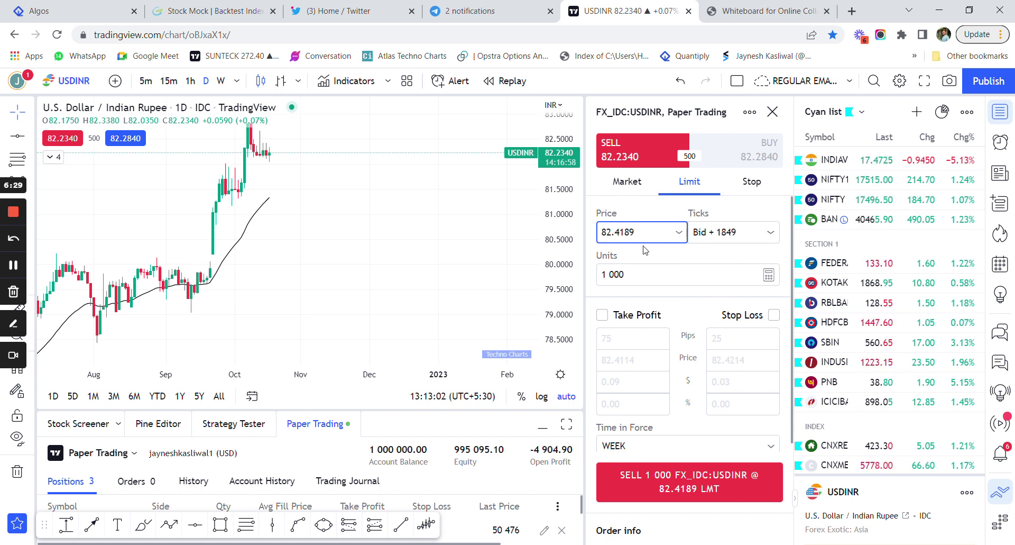
click(628, 181)
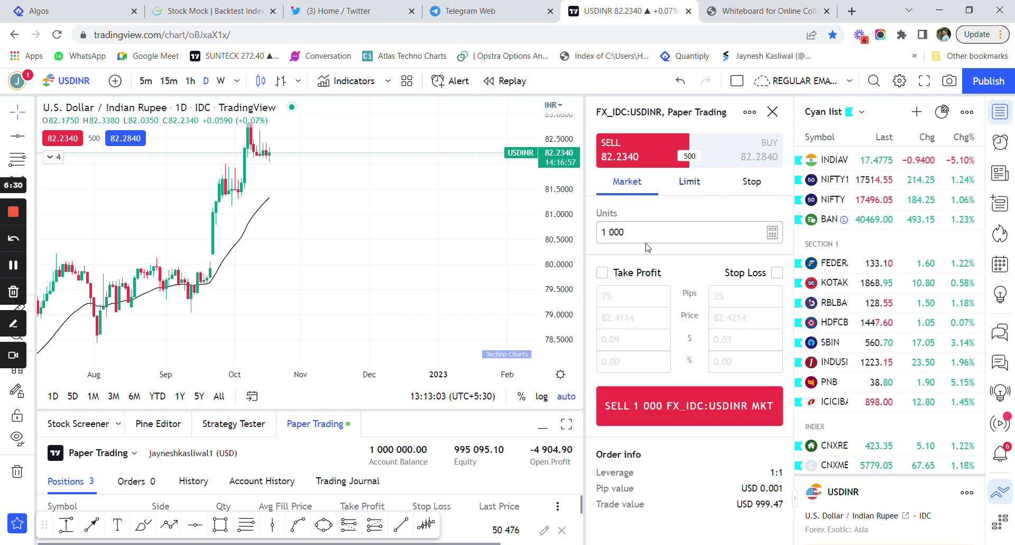
click(693, 409)
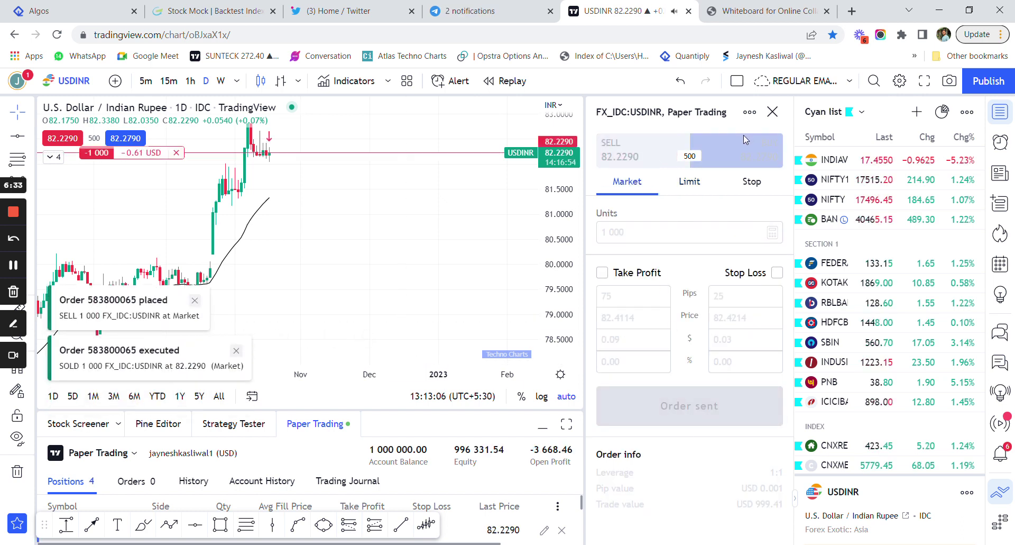
click(773, 111)
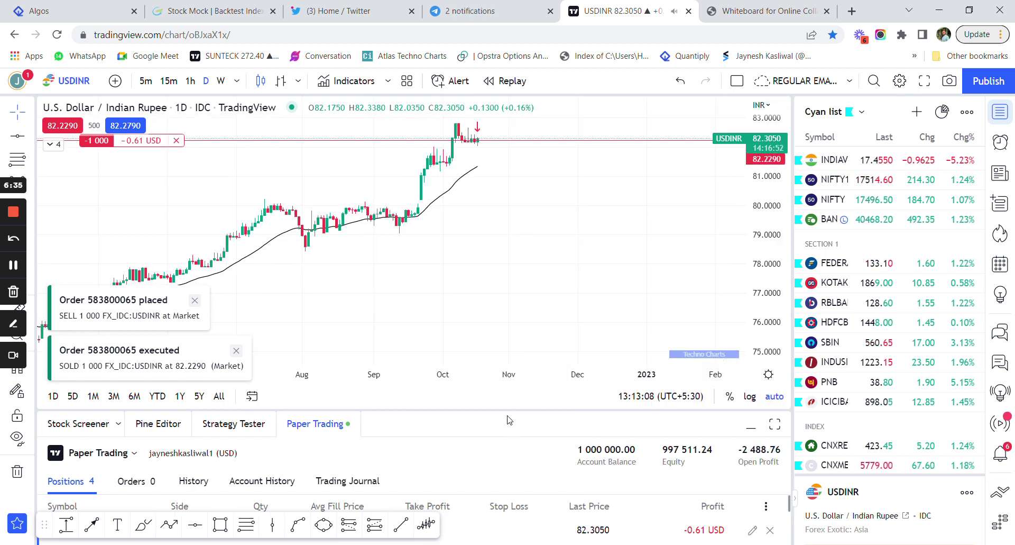
Enlarge the paper trading positions list and bring up the MCX:GOLD1! chart.
mouse_move(506, 411)
mouse_down()
mouse_move(523, 252)
mouse_move(523, 263)
mouse_up()
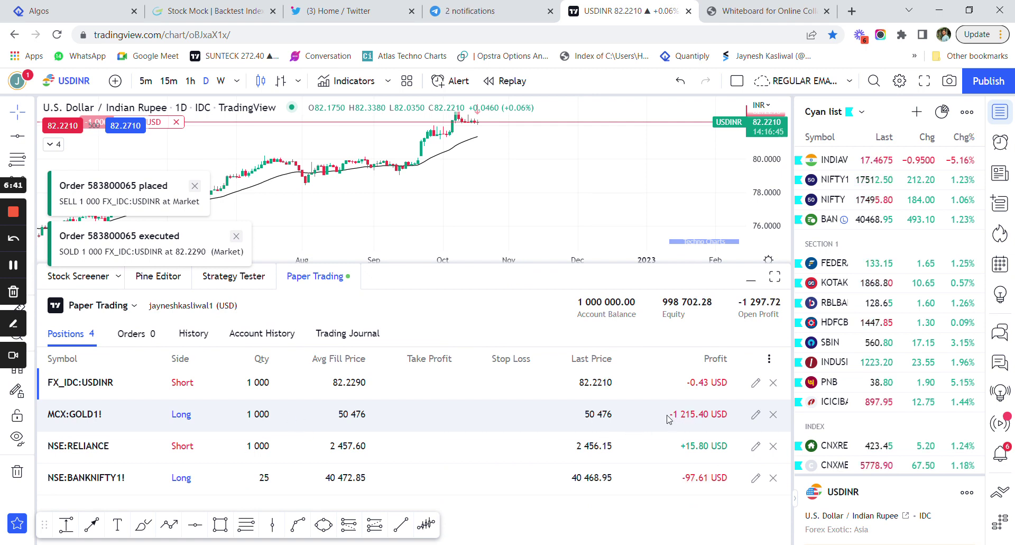
drag(703, 415, 668, 415)
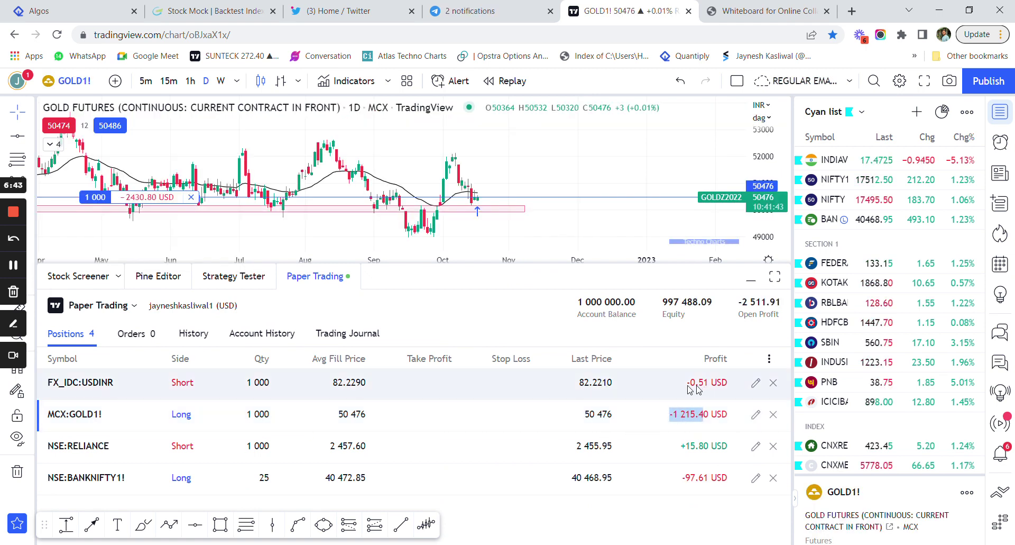
click(646, 417)
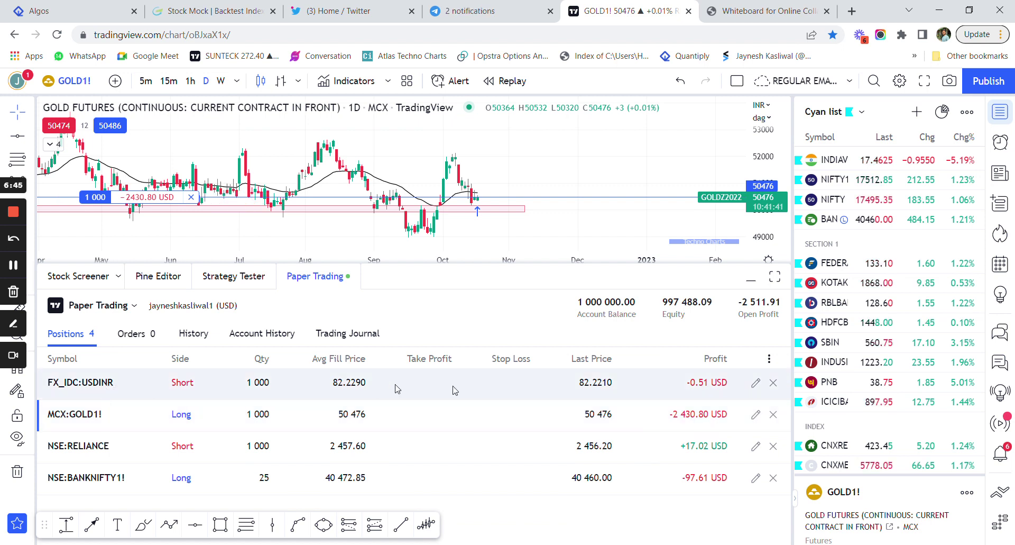
Show the USDINR chart, then BANKNIFTY1!, and begin closing the GOLD1! position.
double_click(700, 385)
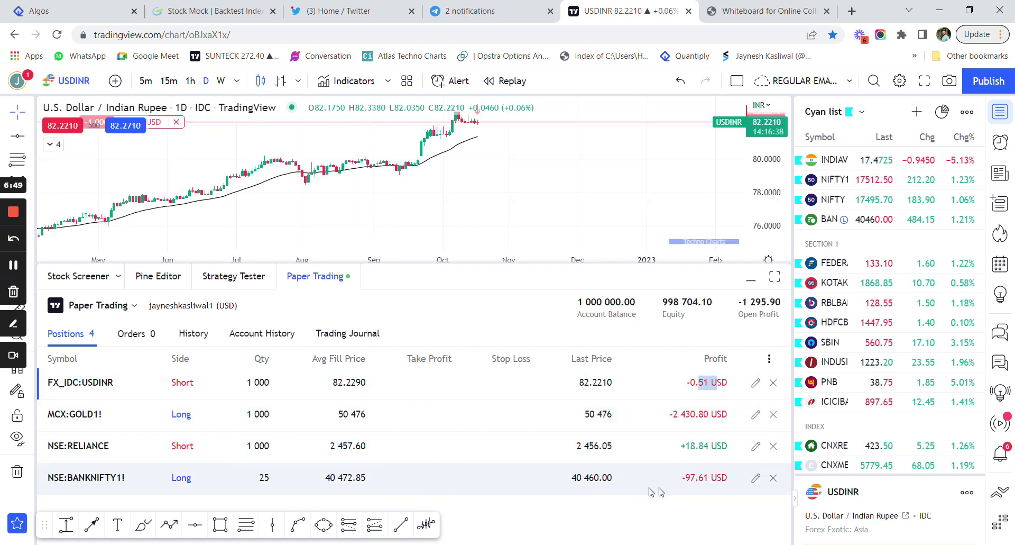
double_click(693, 478)
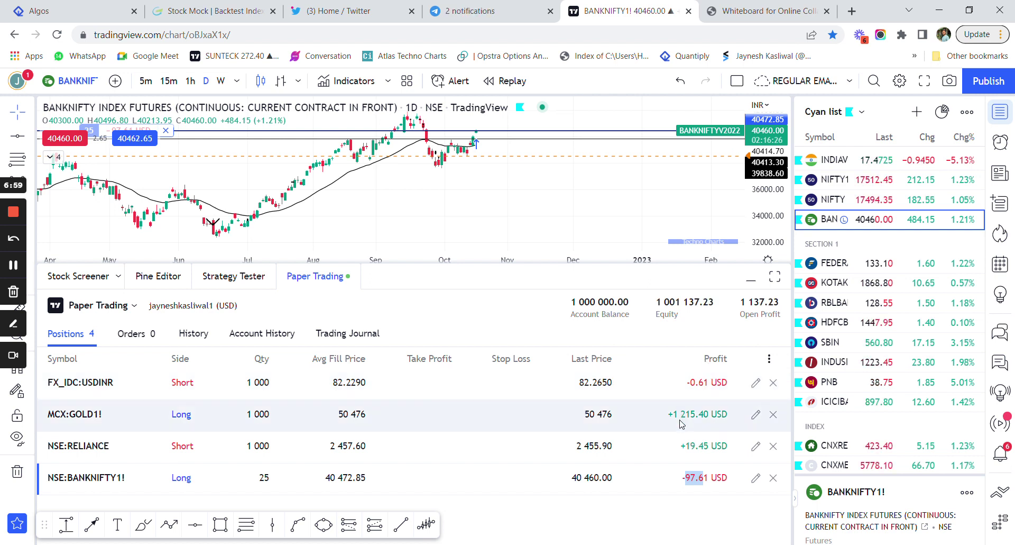
click(772, 415)
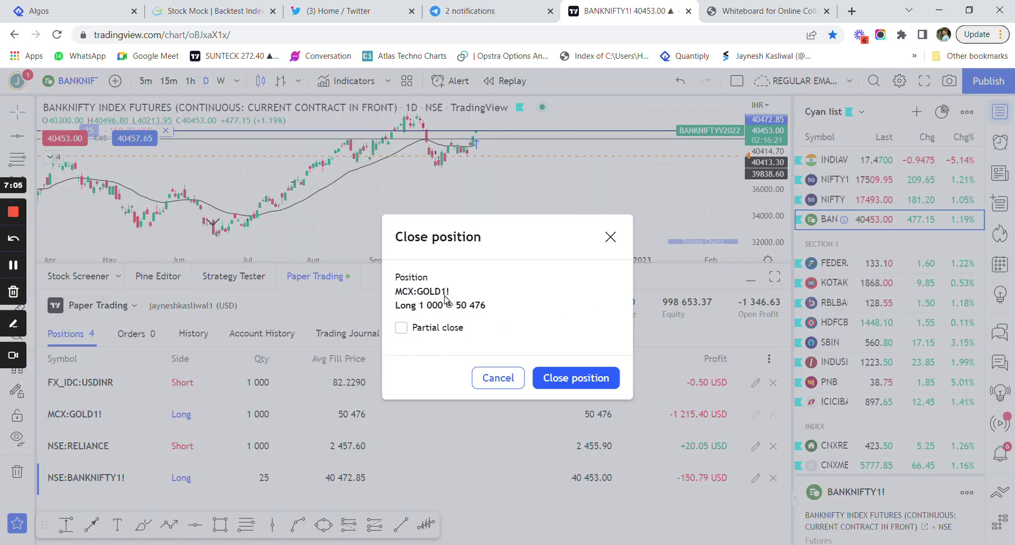
Try a 500-unit partial close, then close the entire 1,000 GOLD1! long instead.
click(429, 328)
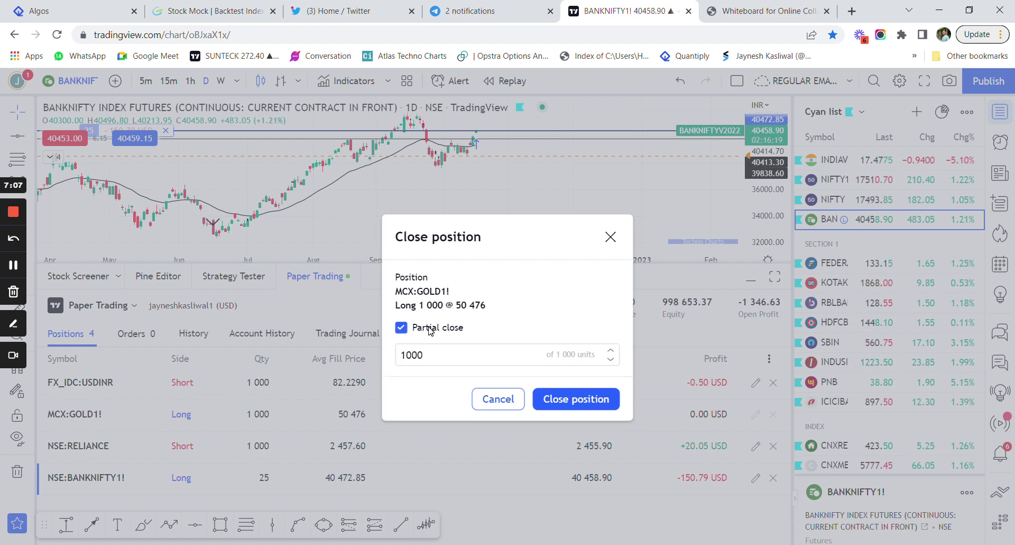
drag(447, 354, 385, 359)
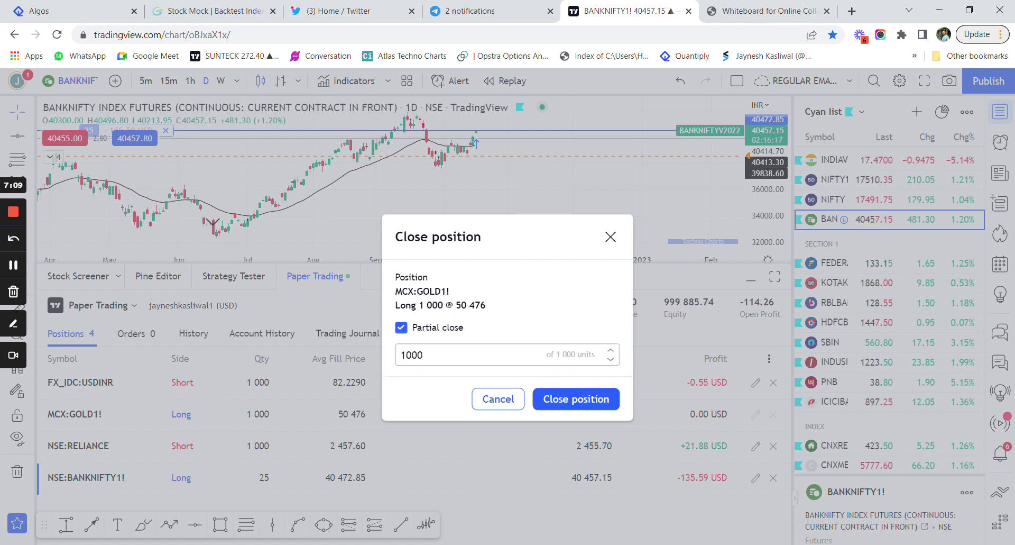
text(5)
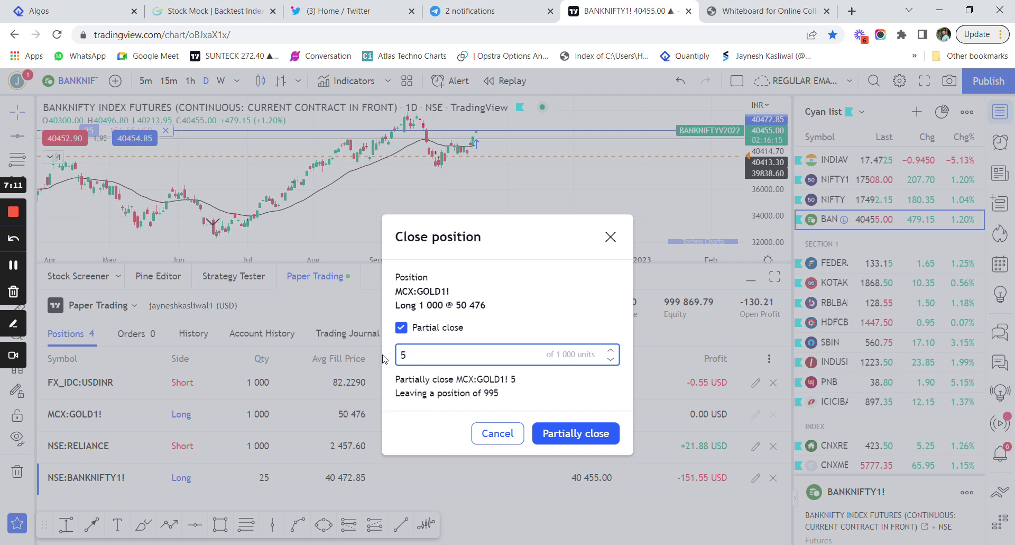
text(00)
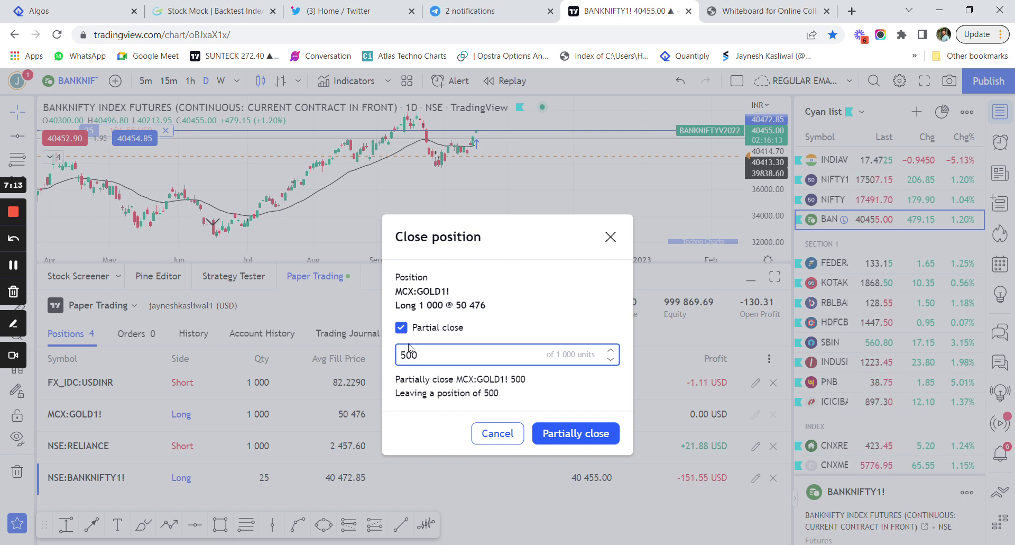
click(401, 327)
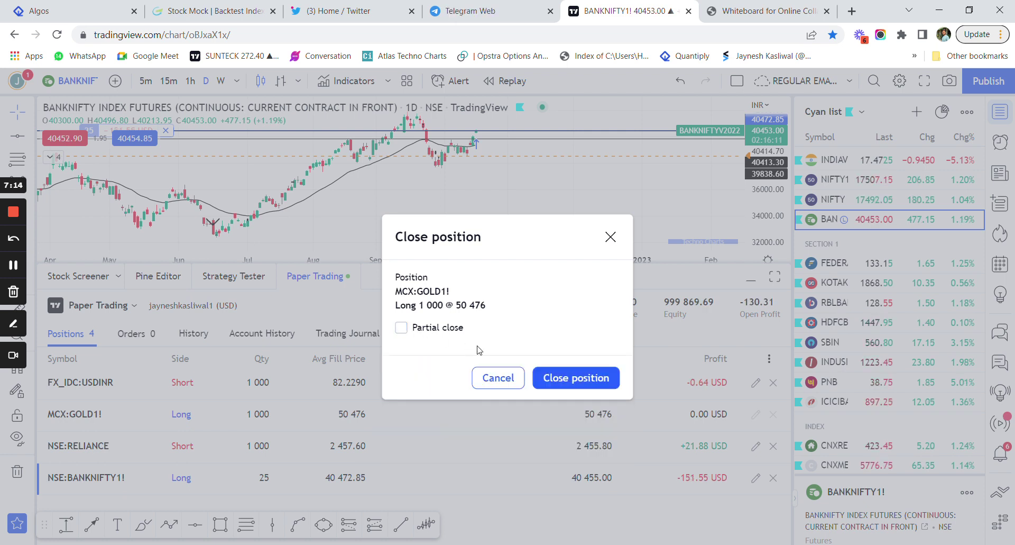
click(559, 377)
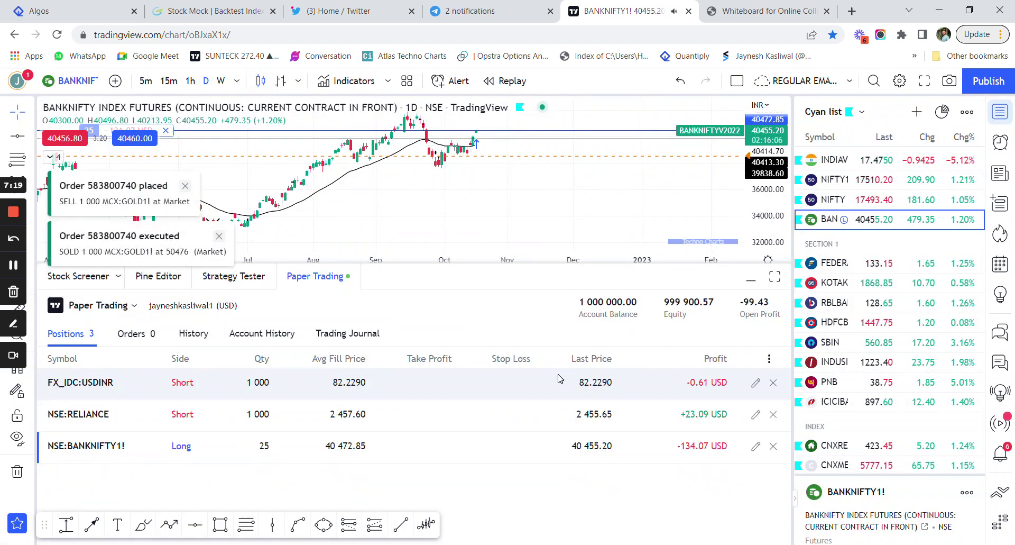
Review the Account History, Trading Journal and History tabs, then collapse the trading panel.
click(262, 333)
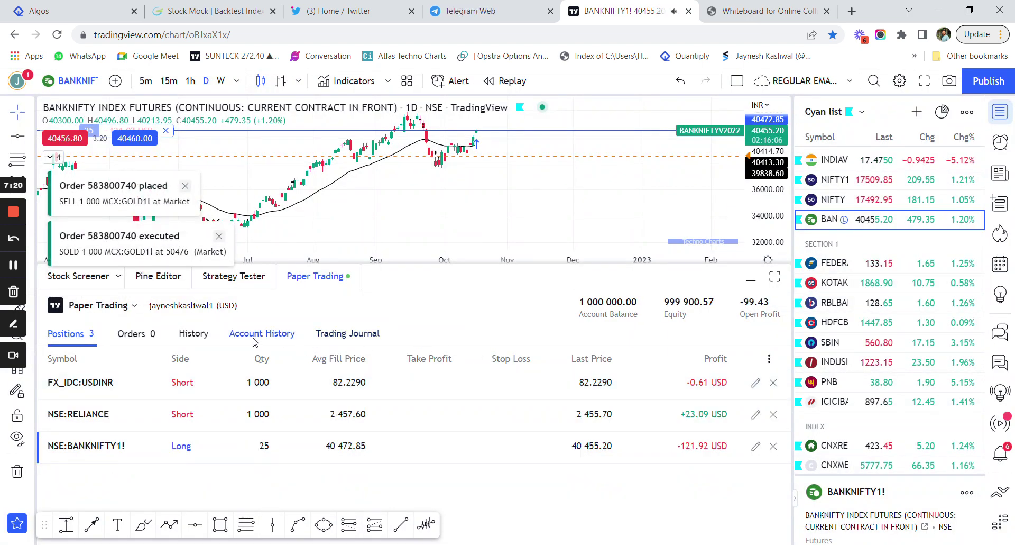
click(350, 335)
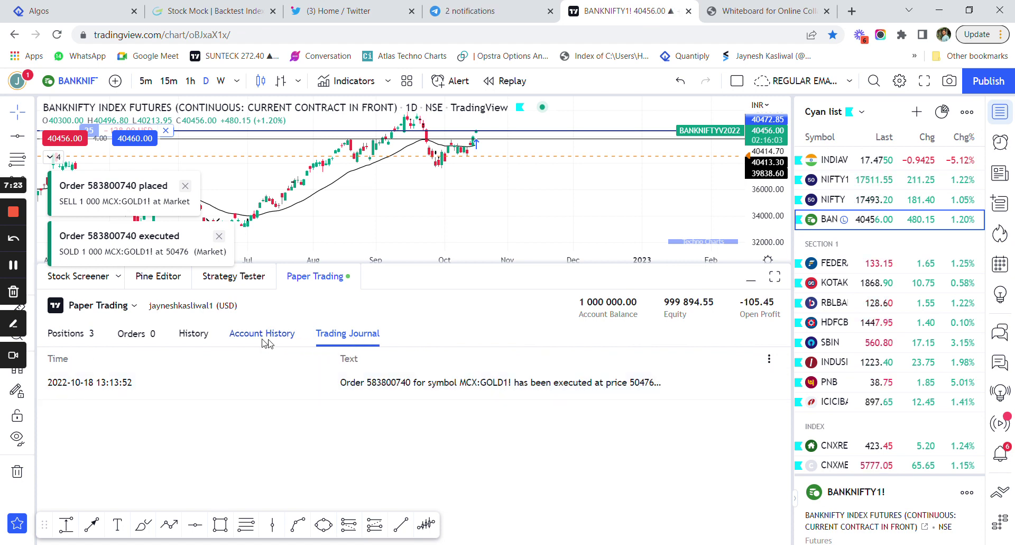
click(173, 338)
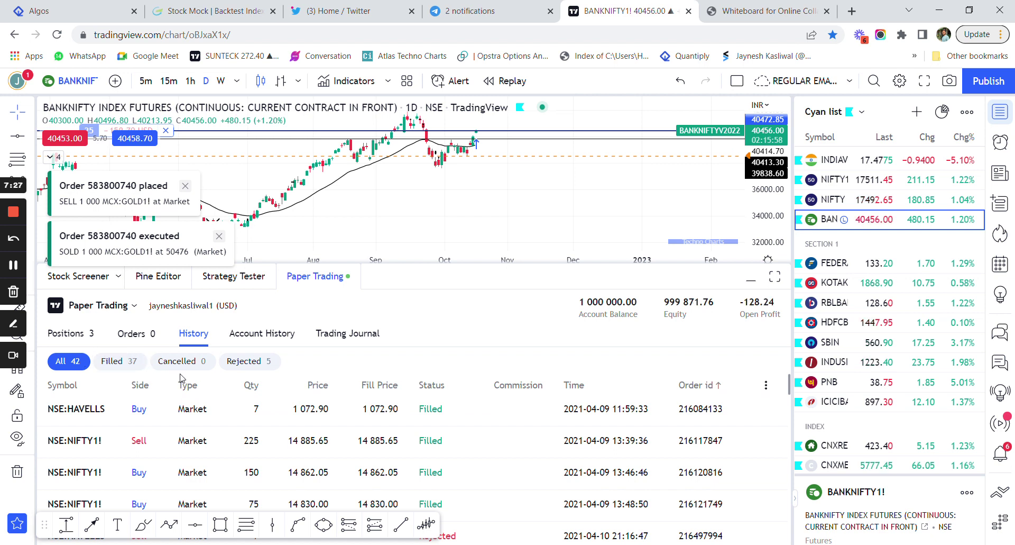
double_click(425, 271)
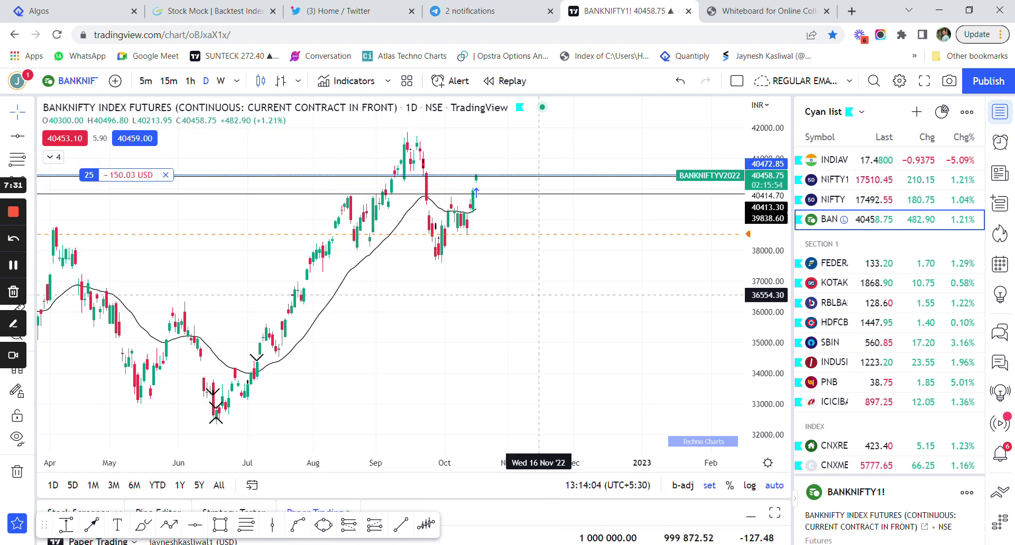